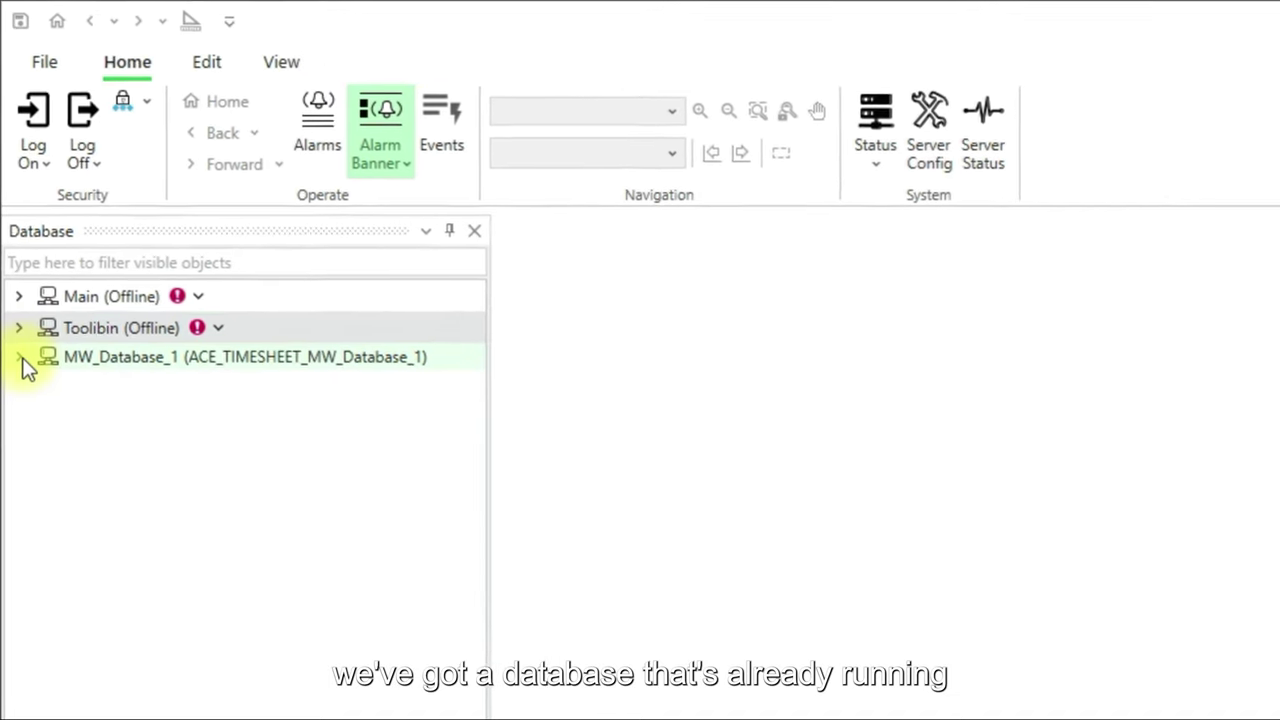
Step: Expand MW_Database_1 and NWR, select West Kimberley and check its right-click action list
{"action": "left_click", "coordinate": [21, 359]}
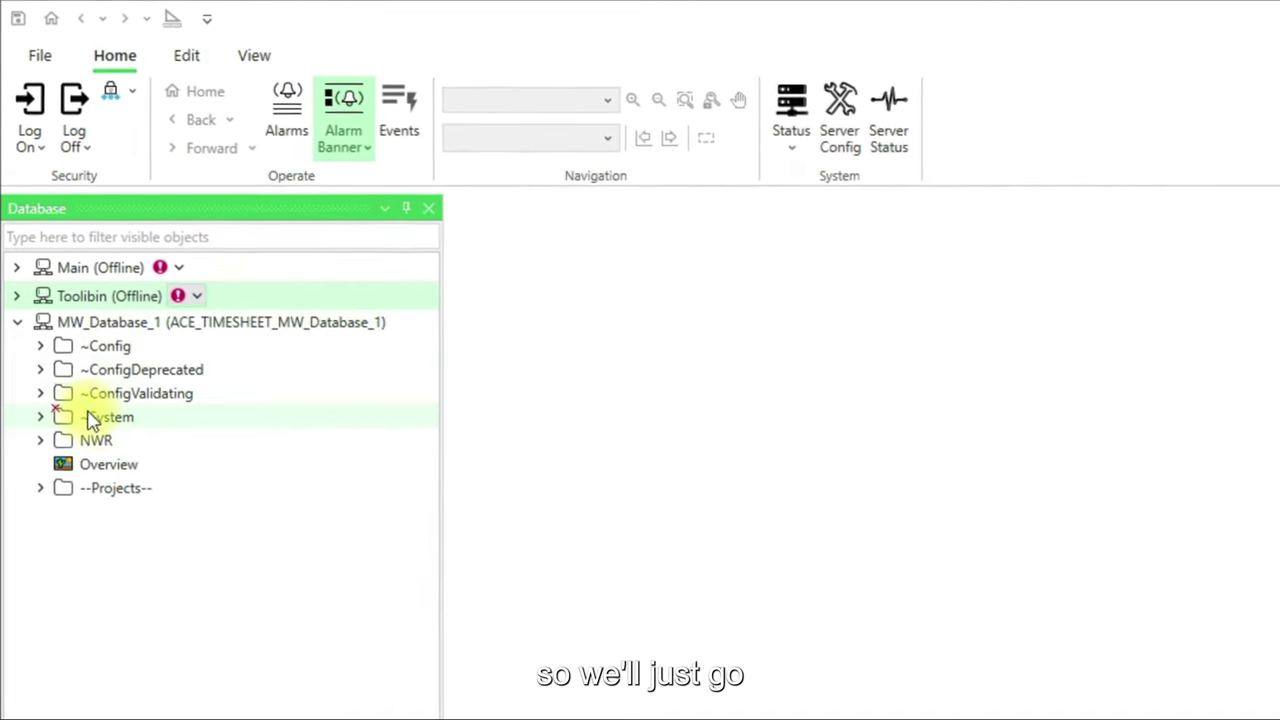
{"action": "double_click", "coordinate": [105, 487]}
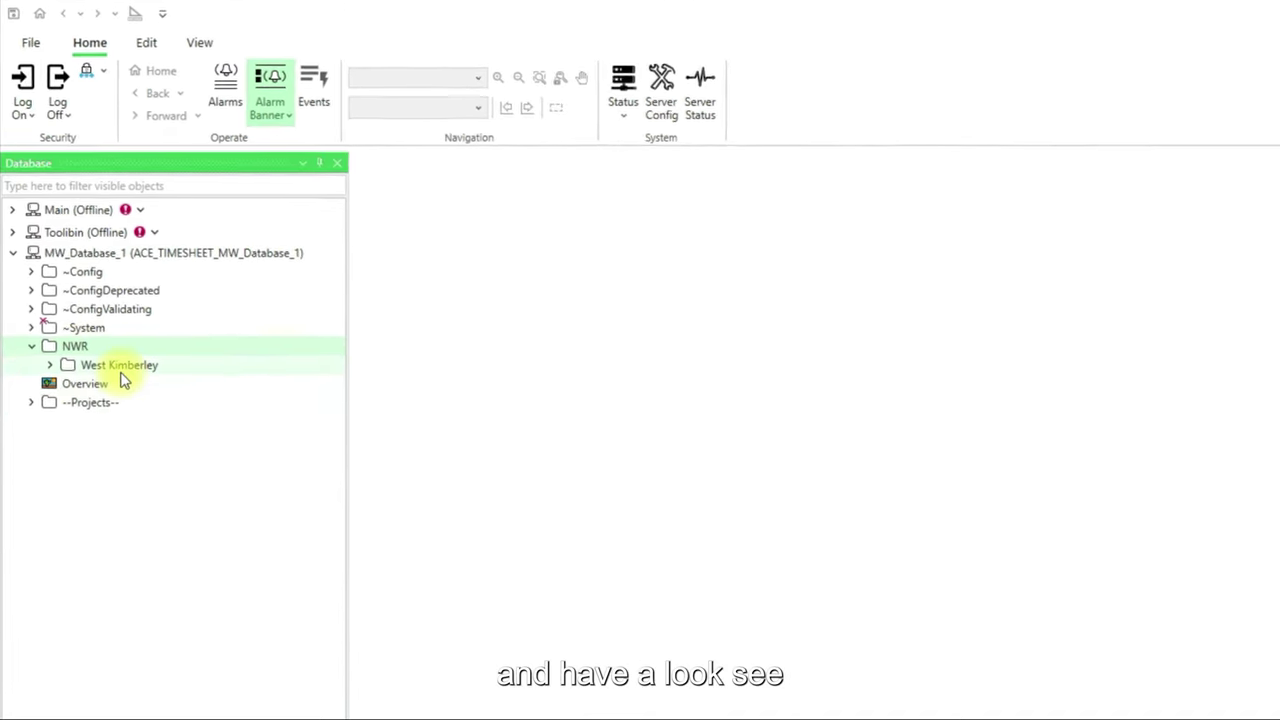
{"action": "left_click", "coordinate": [140, 419]}
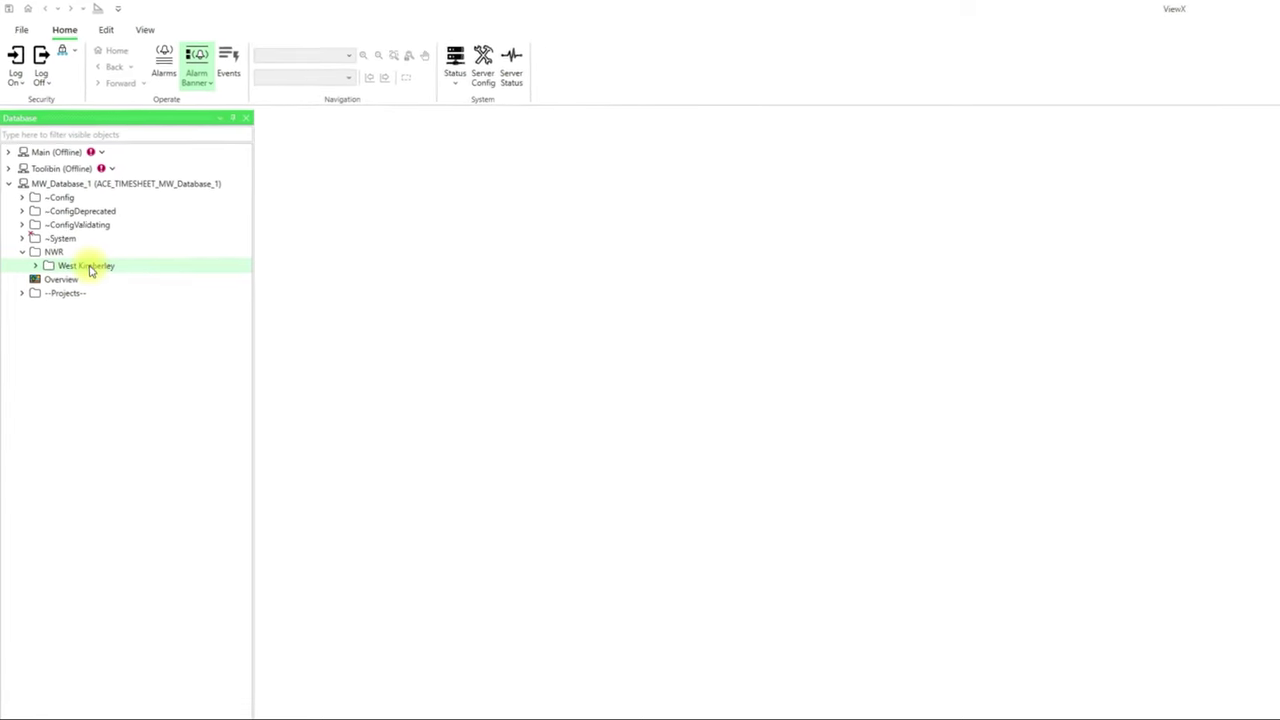
{"action": "left_click", "coordinate": [107, 318]}
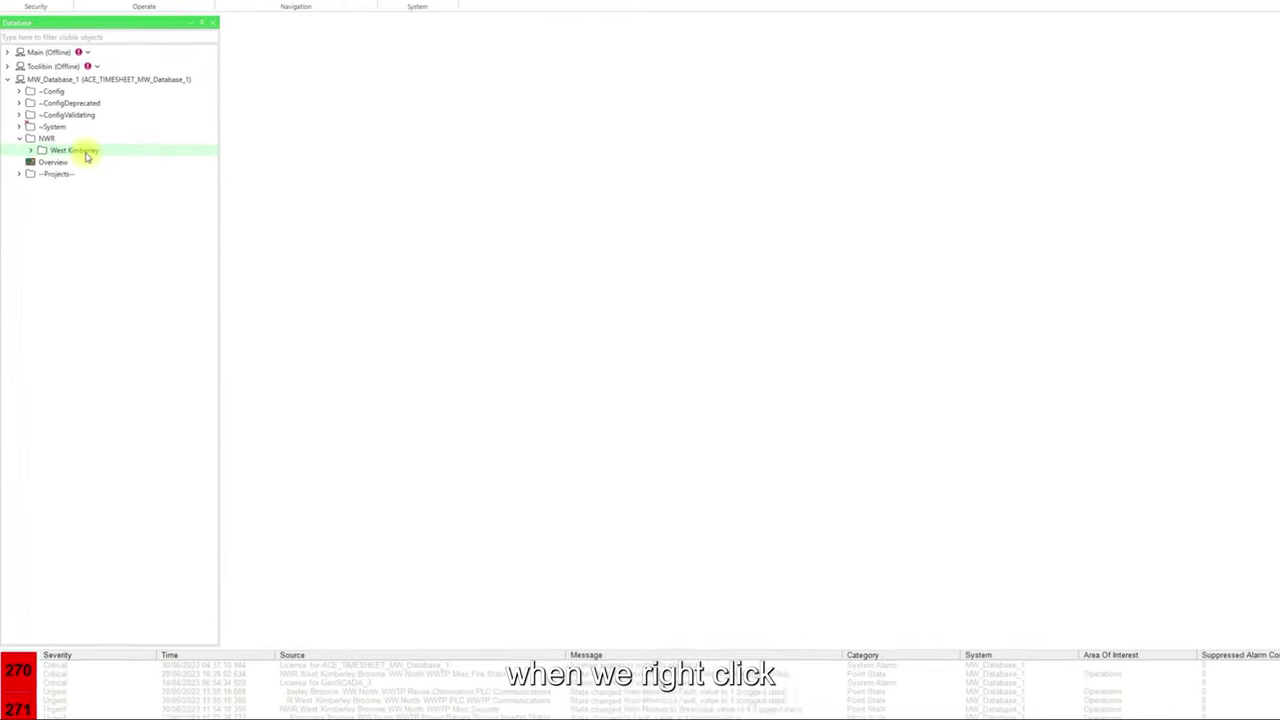
{"action": "right_click", "coordinate": [103, 224]}
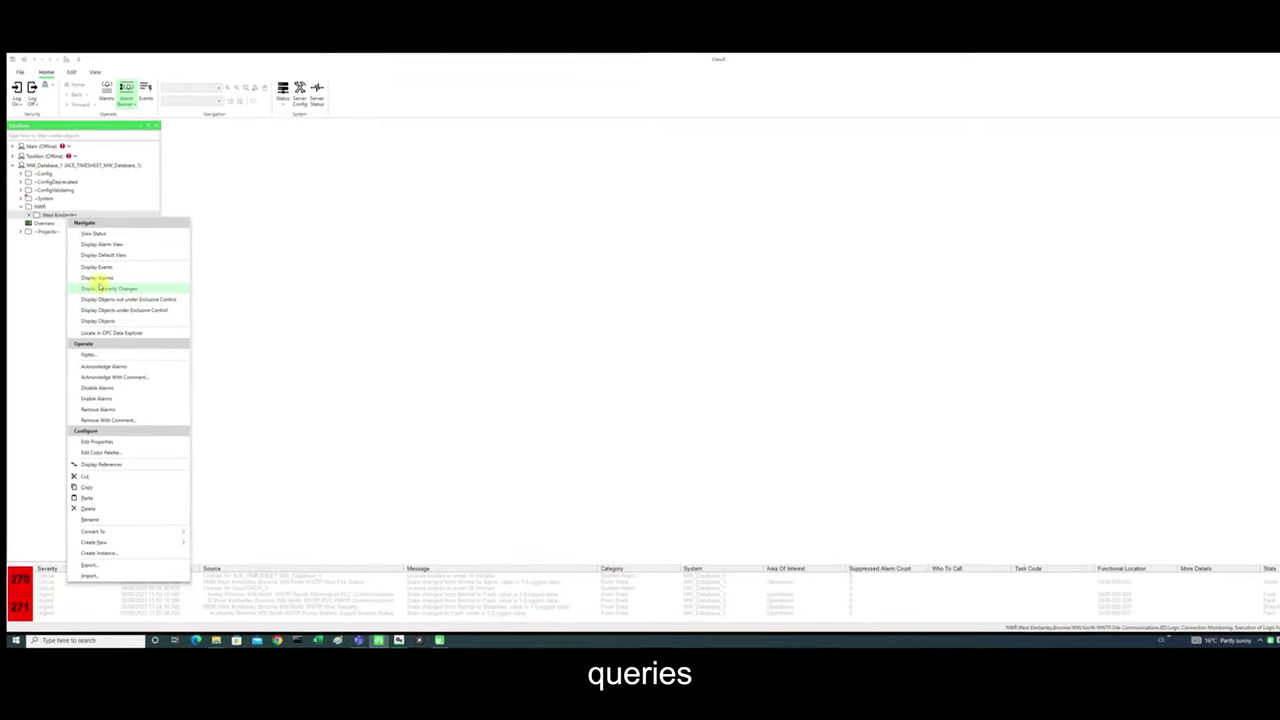
{"action": "left_click", "coordinate": [23, 256]}
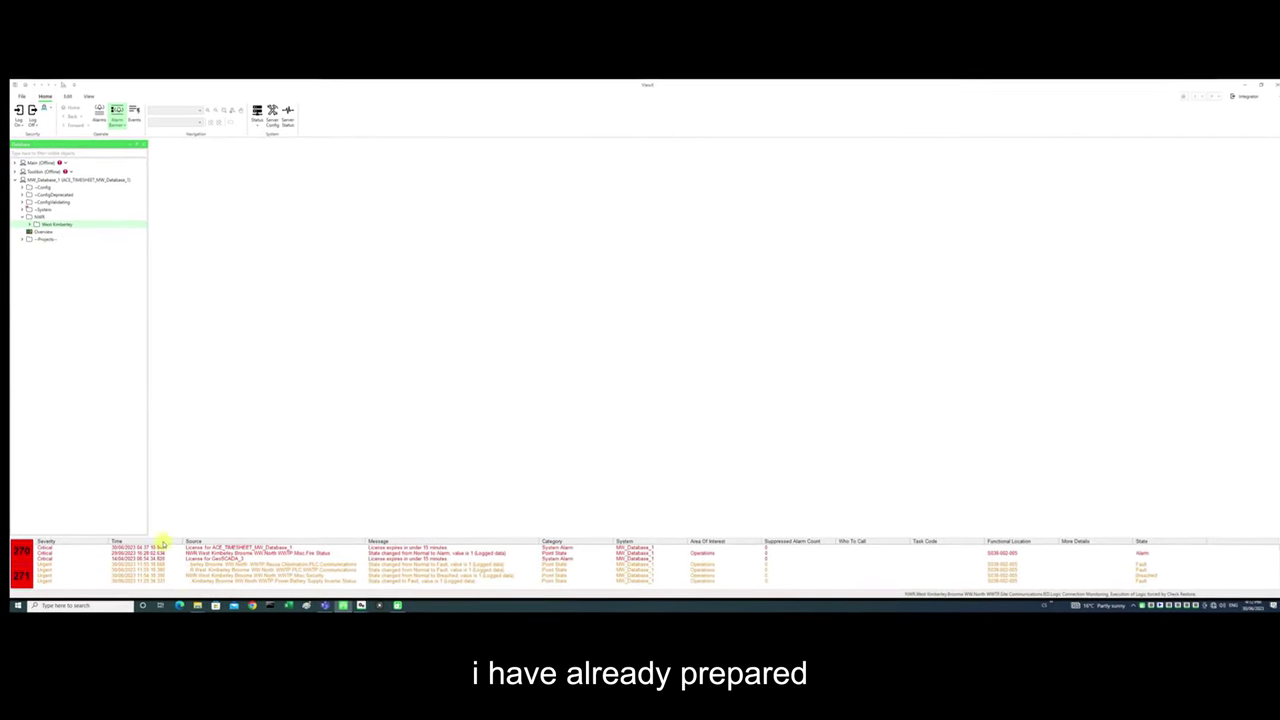
Step: Import 'GeoSCADA Registry - Table Queries Demonstration 01.reg' from the SQL QUERIES - PEER REVIEW folder into the registry
{"action": "mouse_move", "coordinate": [197, 604]}
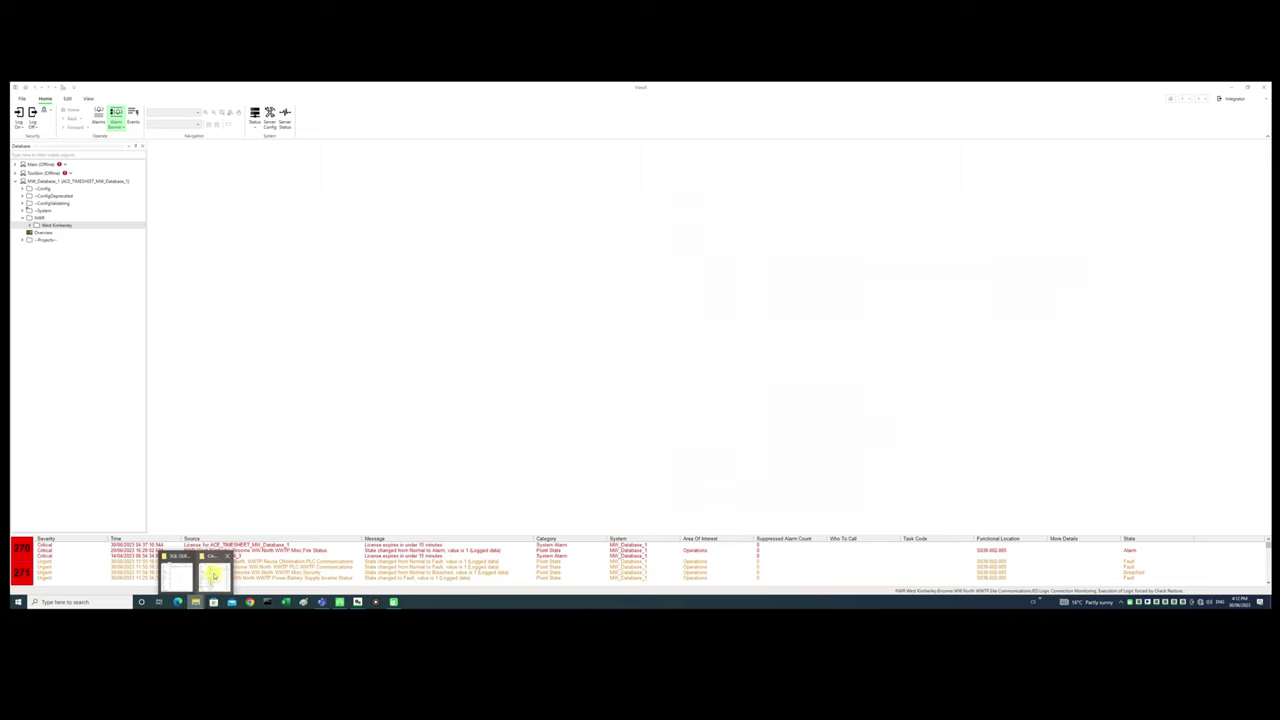
{"action": "left_click", "coordinate": [213, 576]}
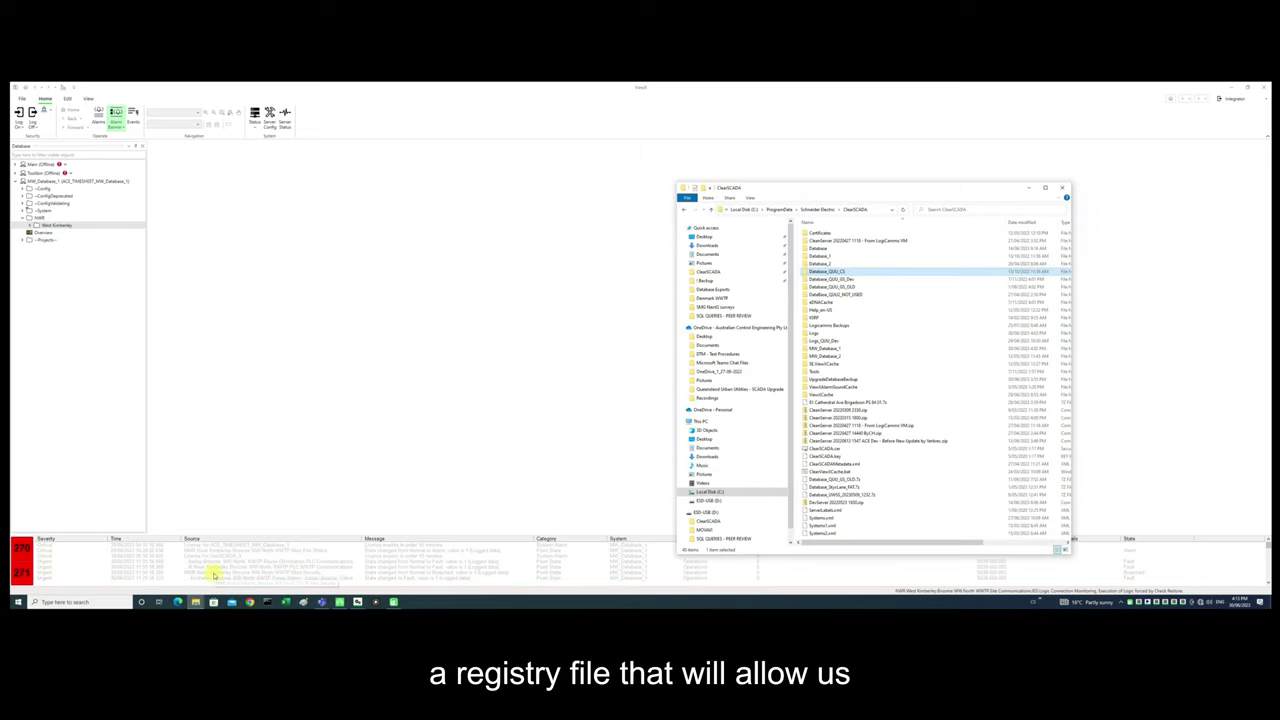
{"action": "mouse_move", "coordinate": [196, 600]}
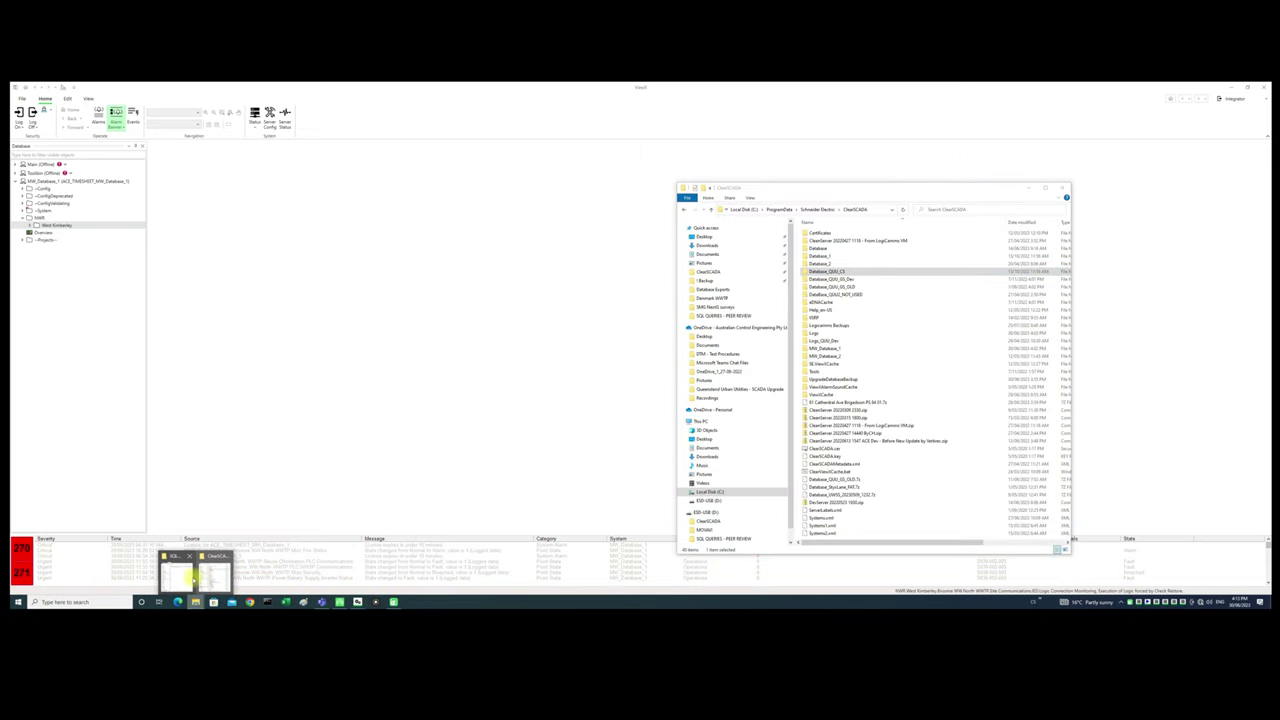
{"action": "left_click", "coordinate": [178, 576]}
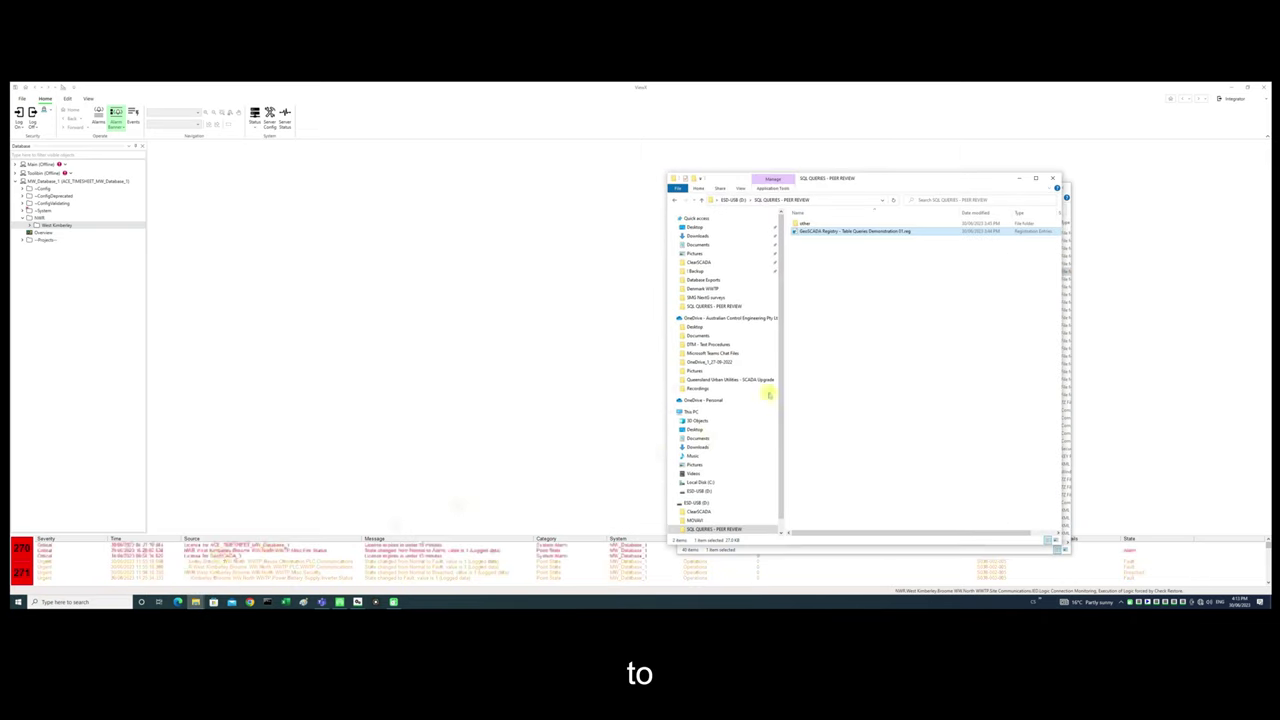
{"action": "double_click", "coordinate": [848, 232]}
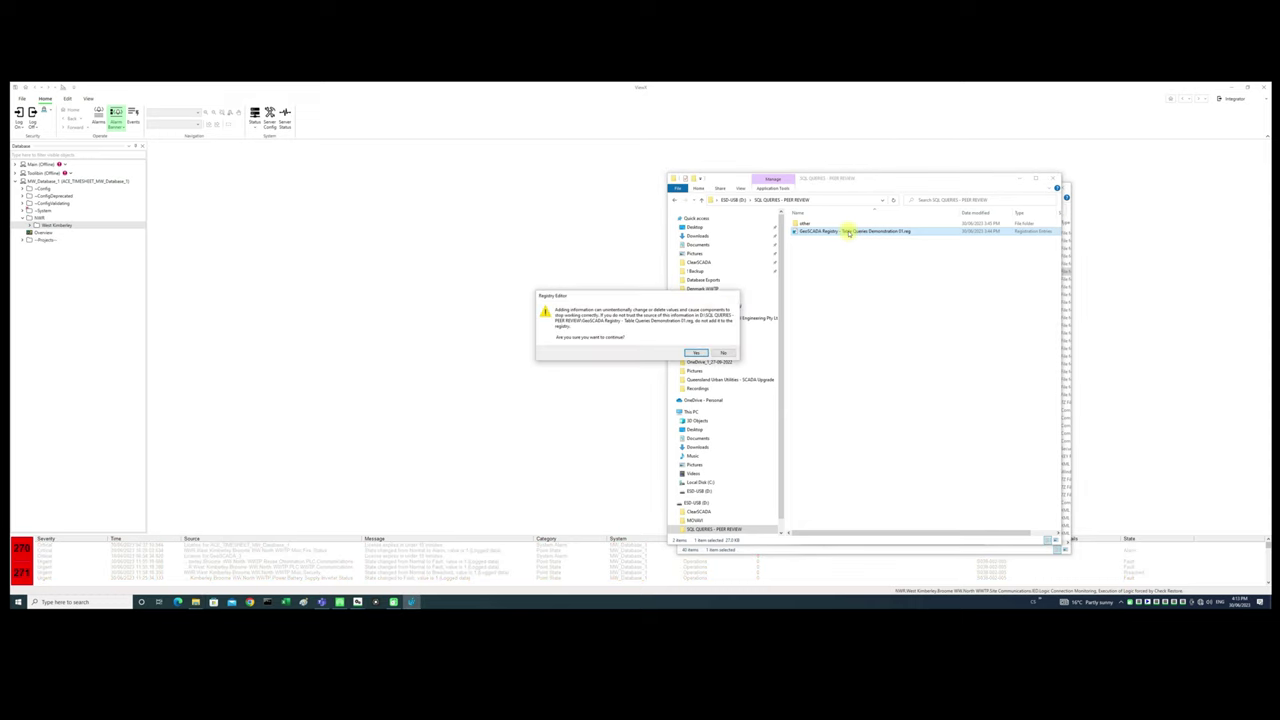
{"action": "left_click", "coordinate": [692, 353]}
{"action": "left_click", "coordinate": [720, 343]}
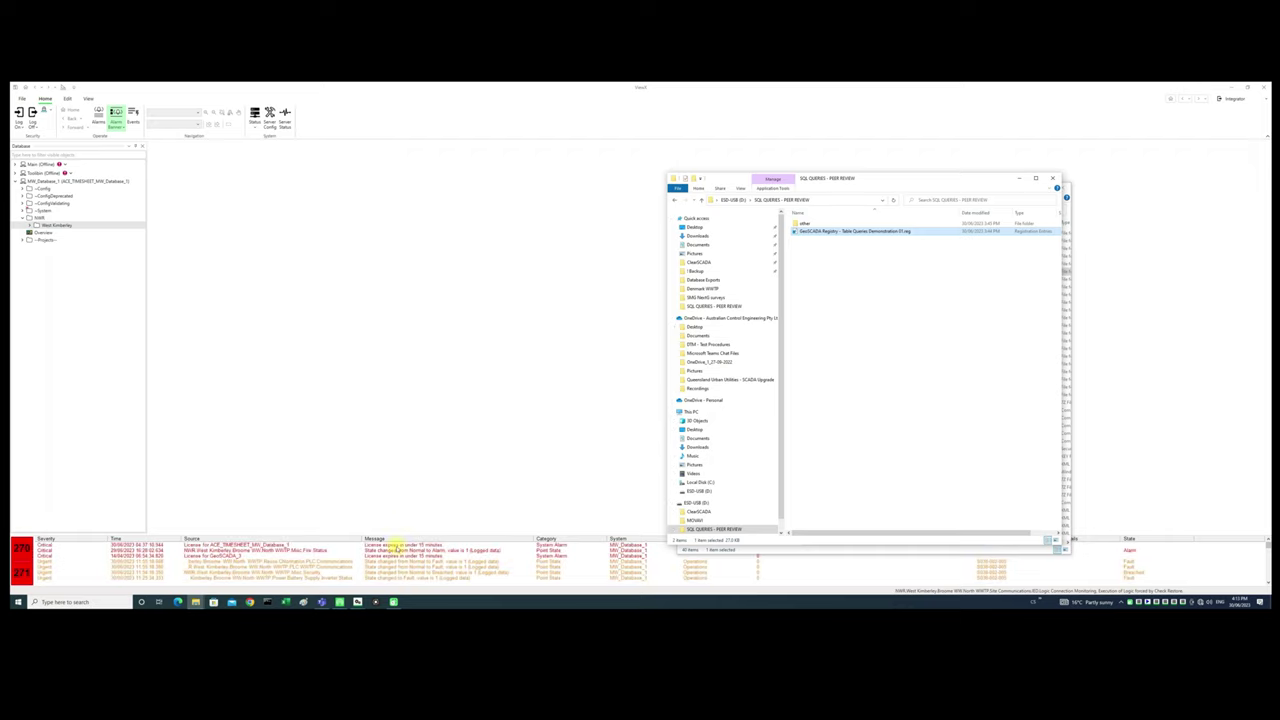
Step: Stop and restart the MW_Database_1 server service, then bring up West Kimberley's action list
{"action": "mouse_move", "coordinate": [358, 601]}
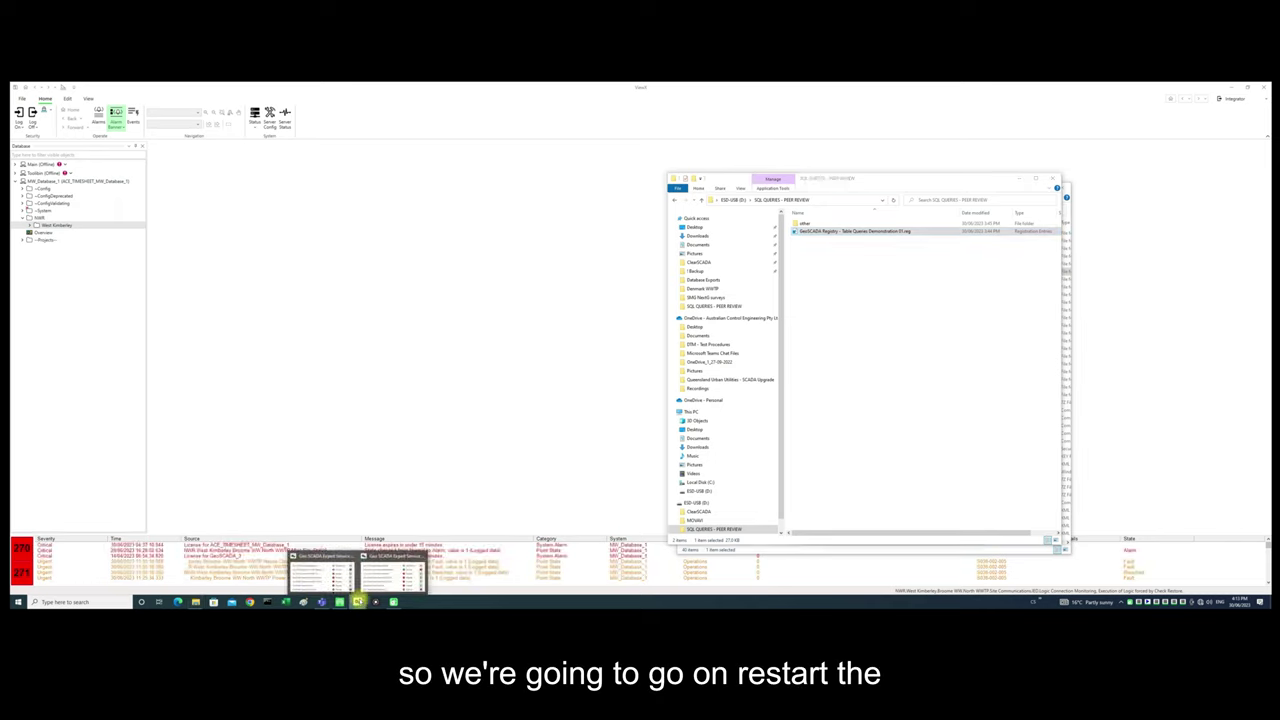
{"action": "left_click", "coordinate": [387, 577]}
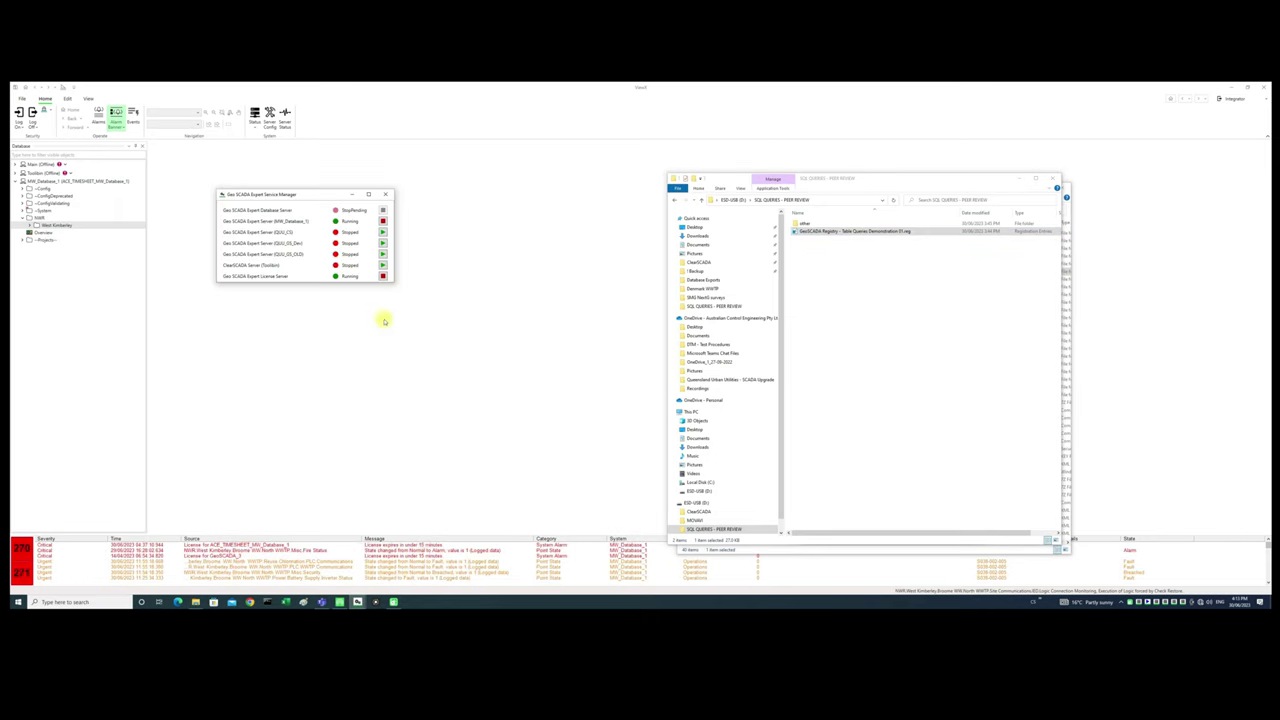
{"action": "left_click", "coordinate": [382, 221]}
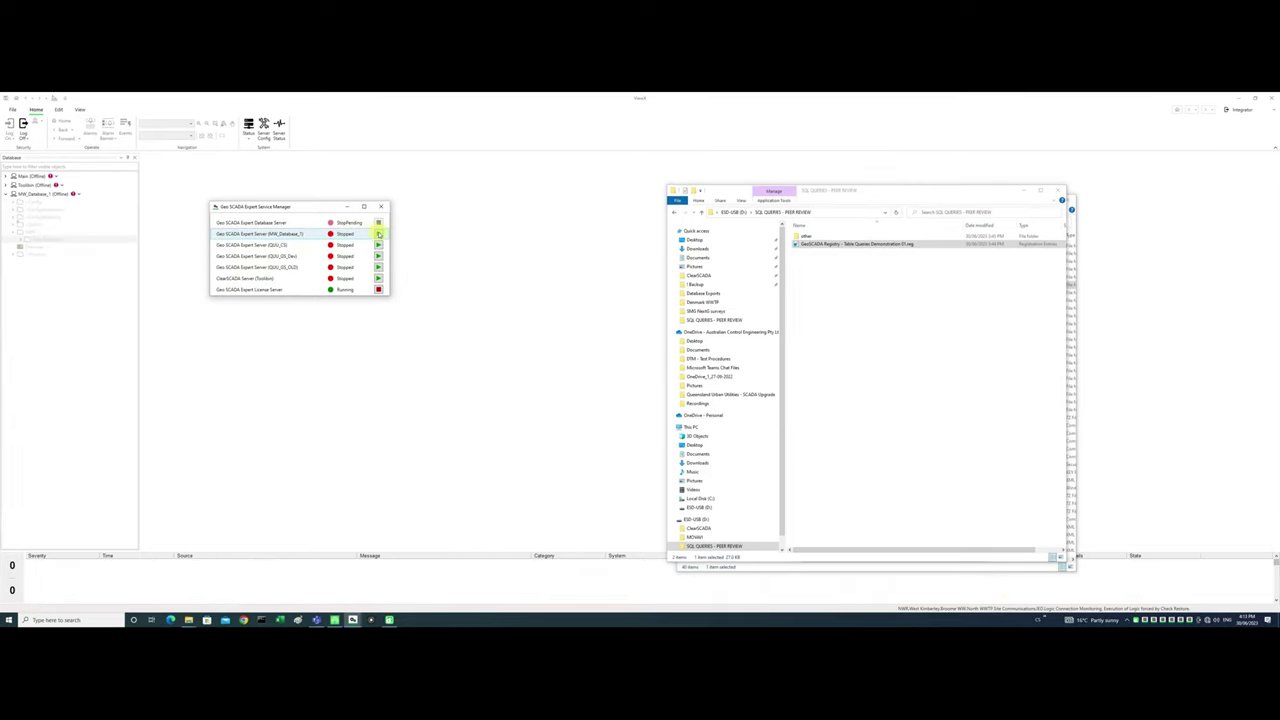
{"action": "left_click", "coordinate": [379, 234]}
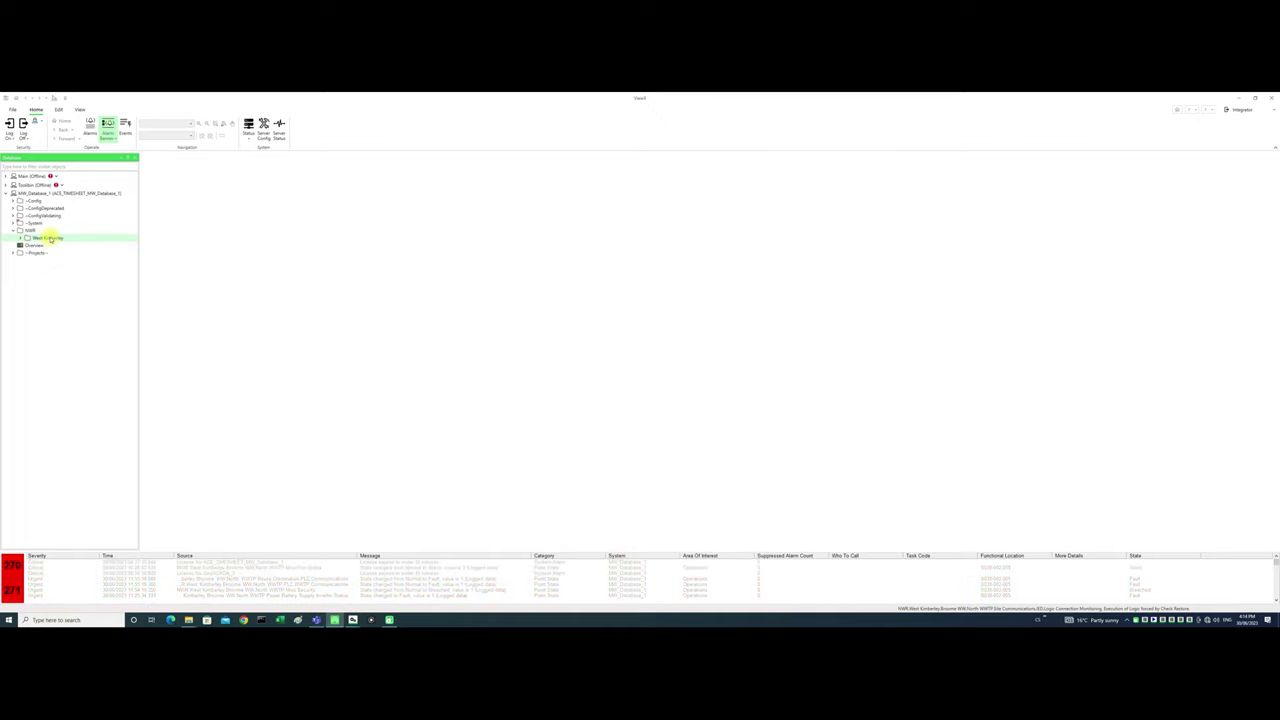
{"action": "right_click", "coordinate": [49, 238]}
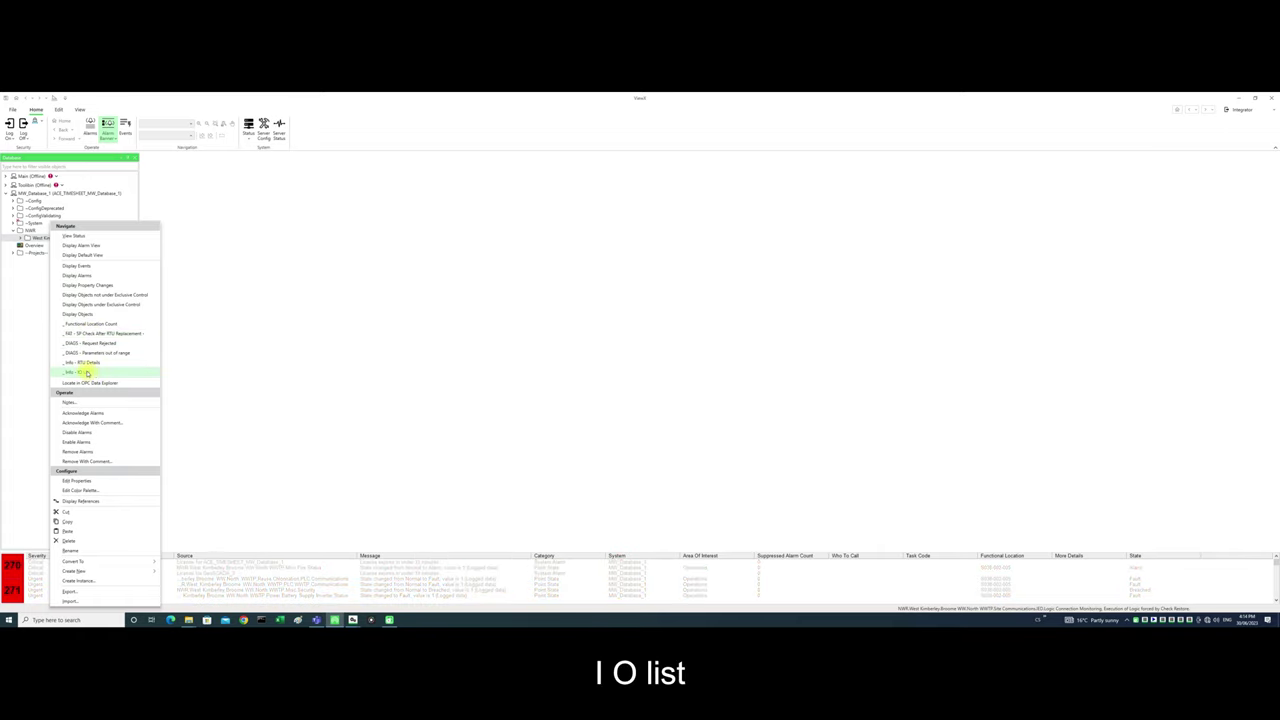
Step: Run the Info - IO List query on West Kimberley
{"action": "left_click", "coordinate": [86, 372]}
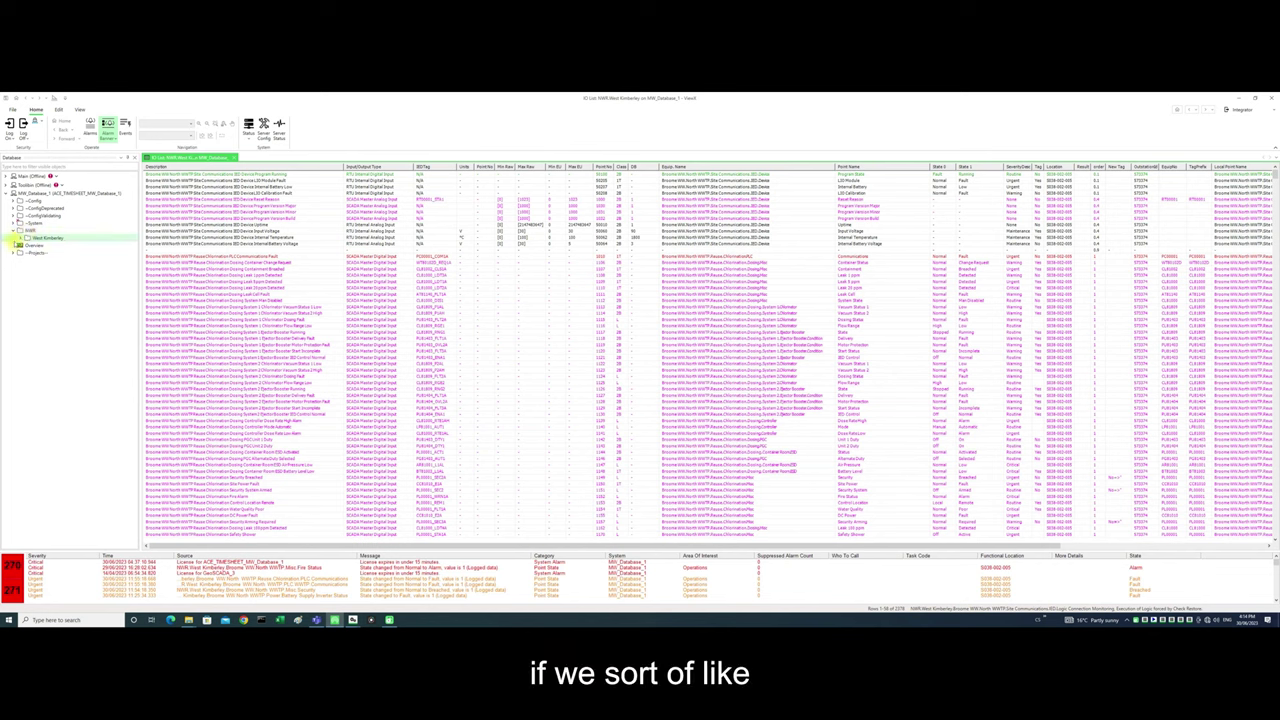
Step: Expand West Kimberley down to North WWTF > Misc and run Info - IO List on Misc
{"action": "left_click", "coordinate": [22, 238]}
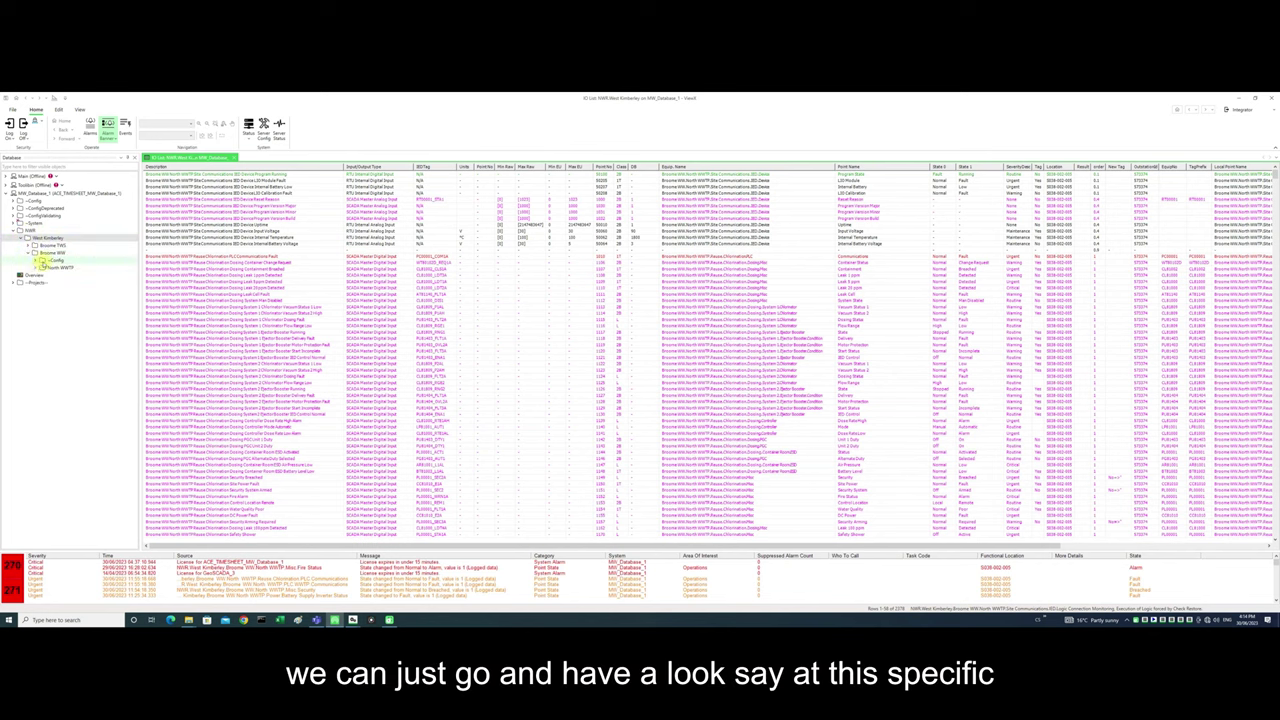
{"action": "left_click", "coordinate": [38, 267]}
{"action": "left_click", "coordinate": [40, 268]}
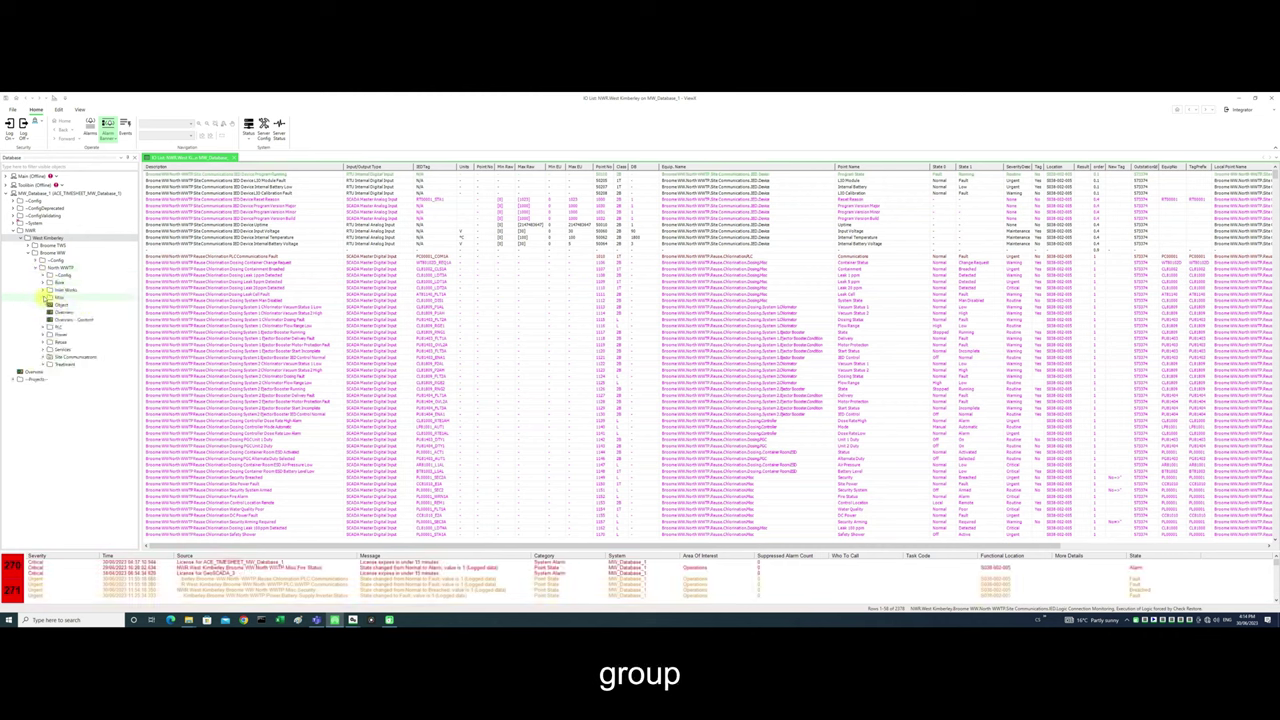
{"action": "left_click", "coordinate": [45, 299]}
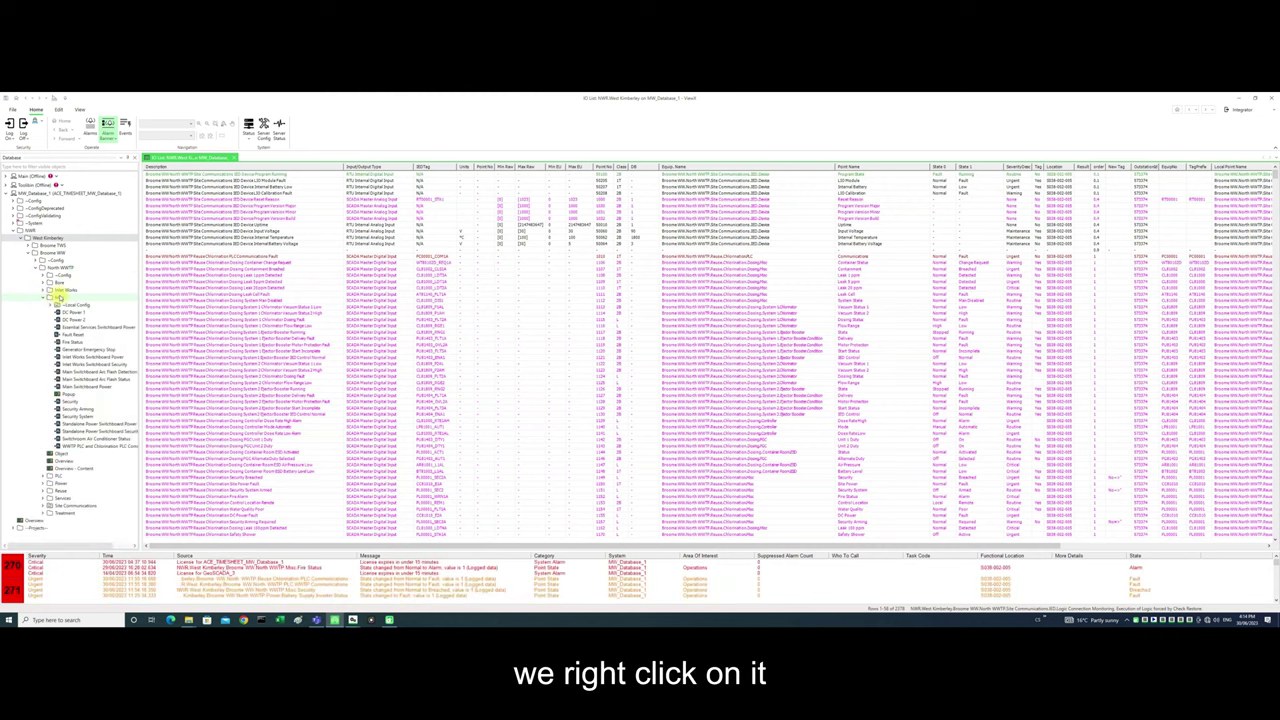
{"action": "right_click", "coordinate": [60, 296]}
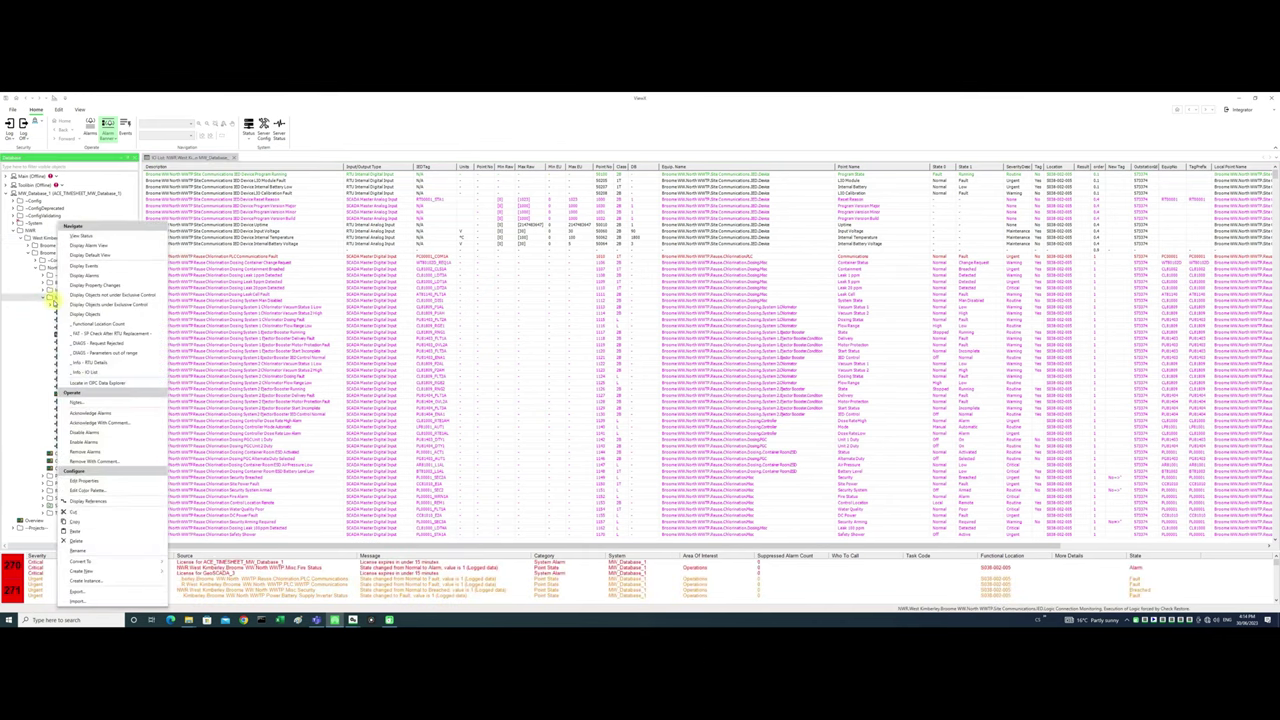
{"action": "left_click", "coordinate": [97, 373]}
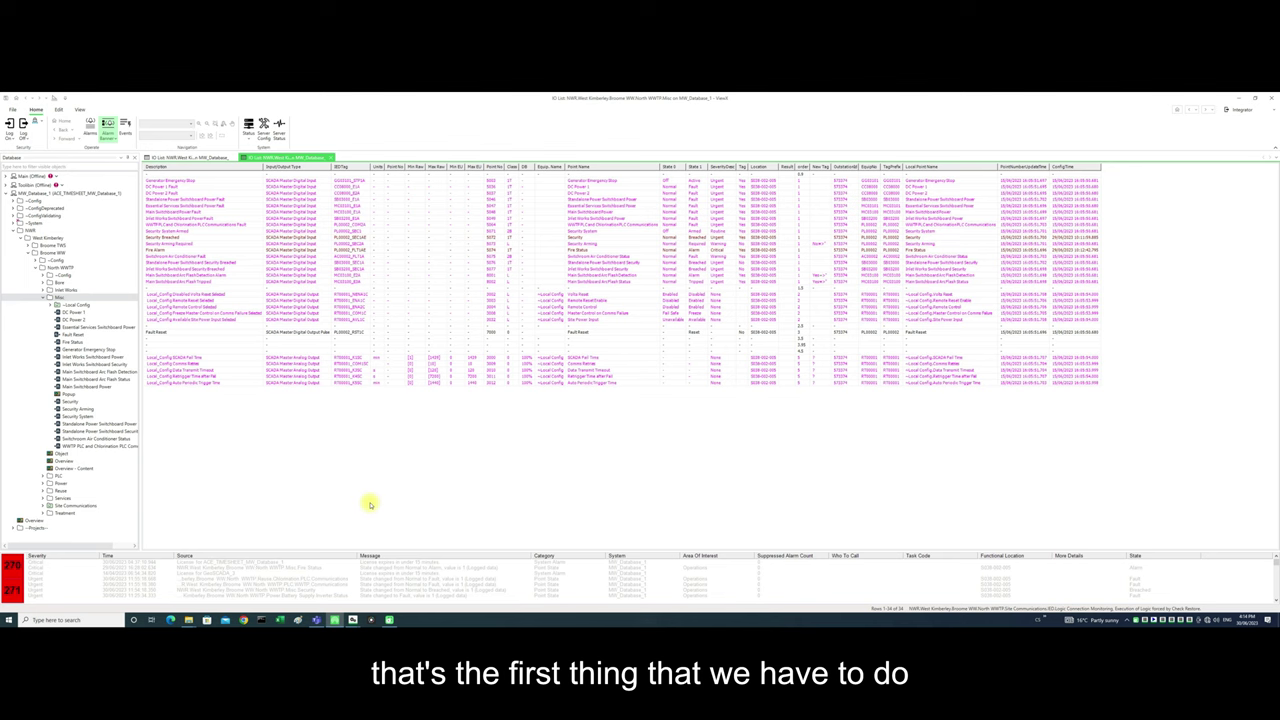
{"action": "right_click", "coordinate": [370, 504]}
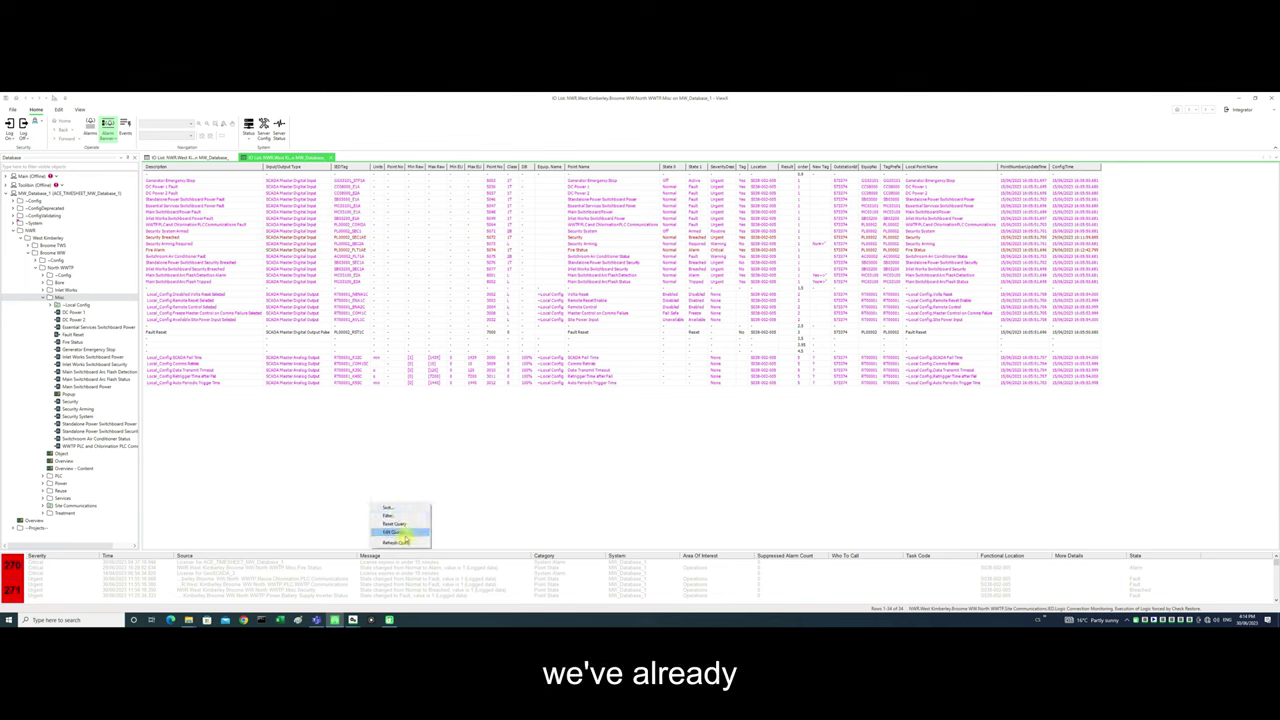
Step: View the SQL behind the IO List table and copy the query text
{"action": "left_click", "coordinate": [400, 531]}
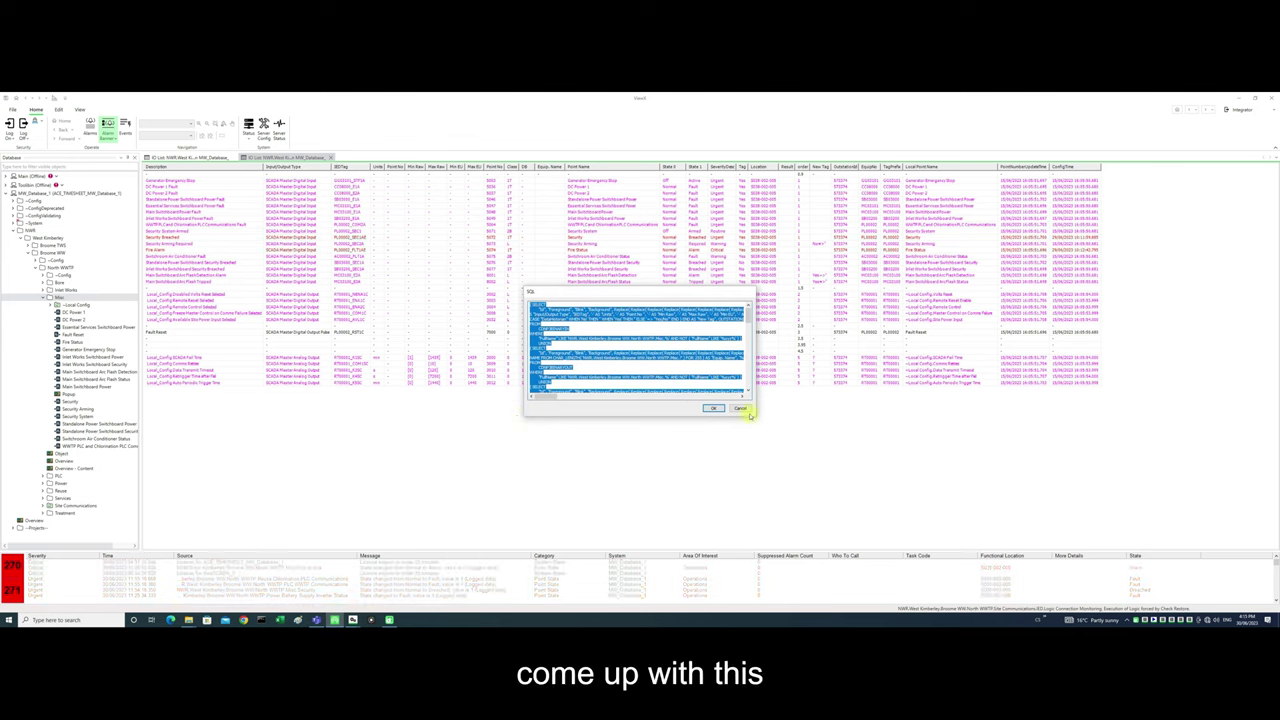
{"action": "right_click", "coordinate": [606, 304]}
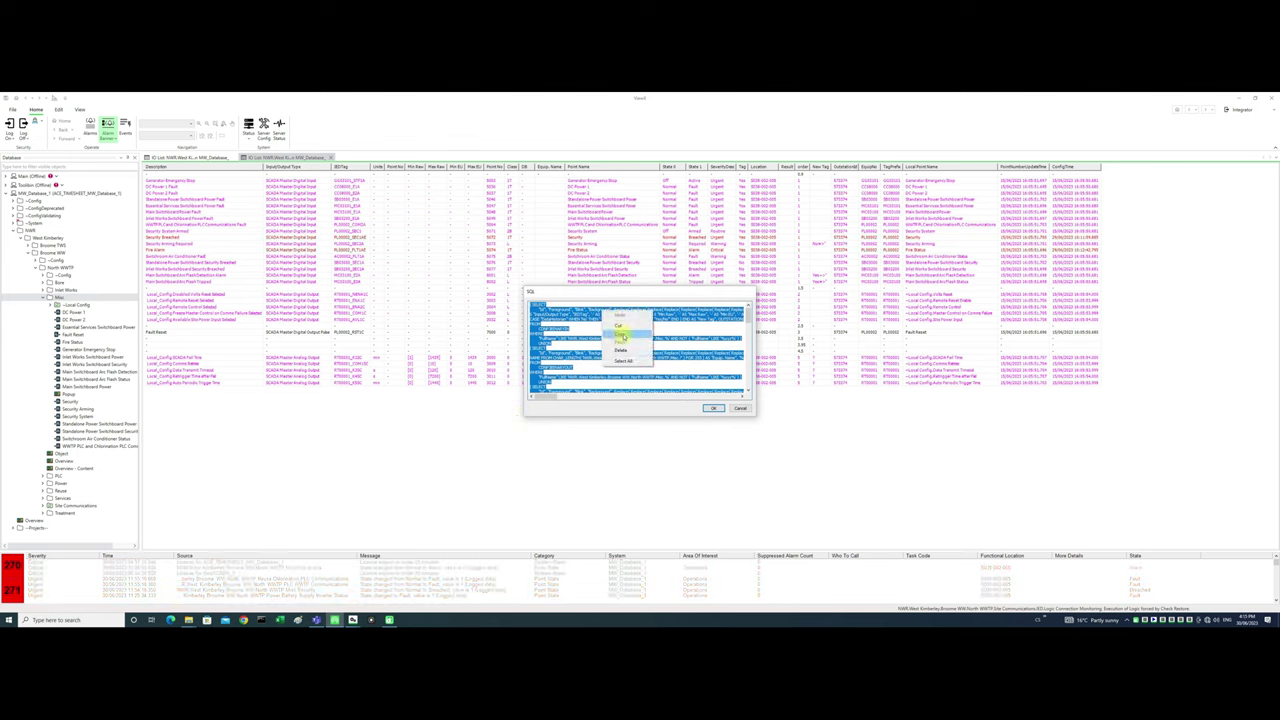
{"action": "left_click", "coordinate": [622, 337]}
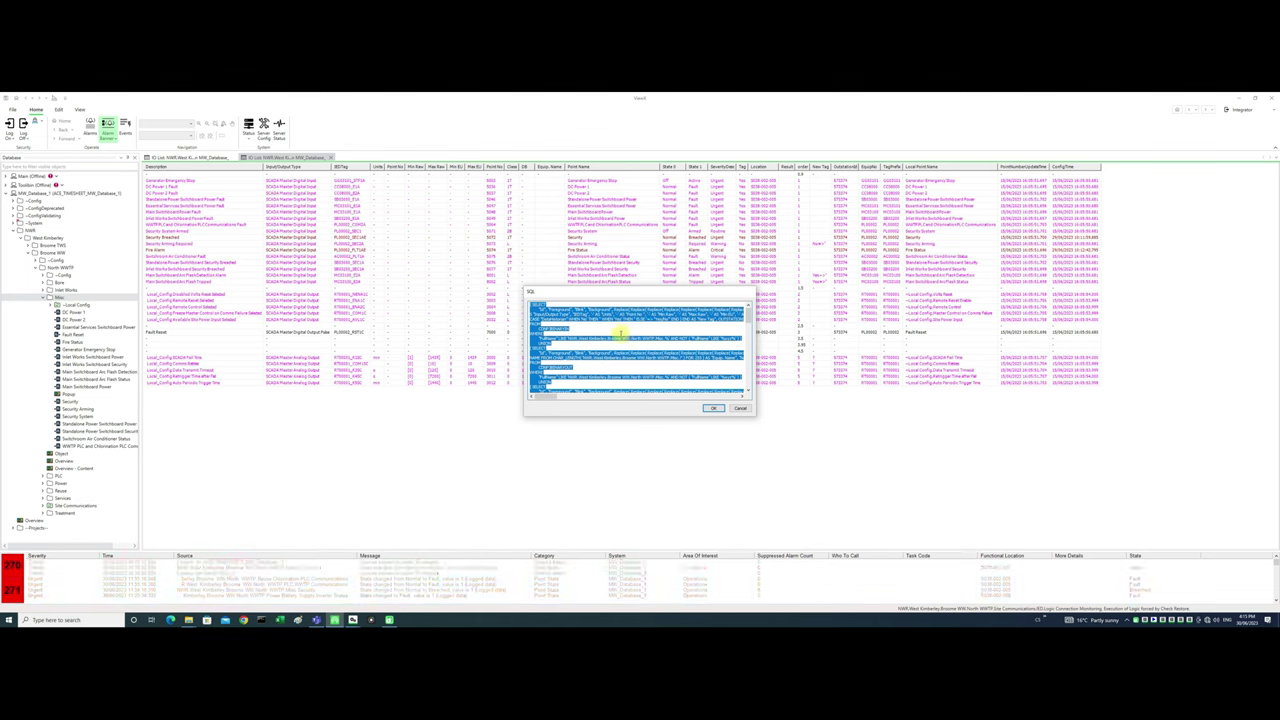
{"action": "scroll", "coordinate": [617, 340], "scroll_direction": "down", "scroll_amount": 2}
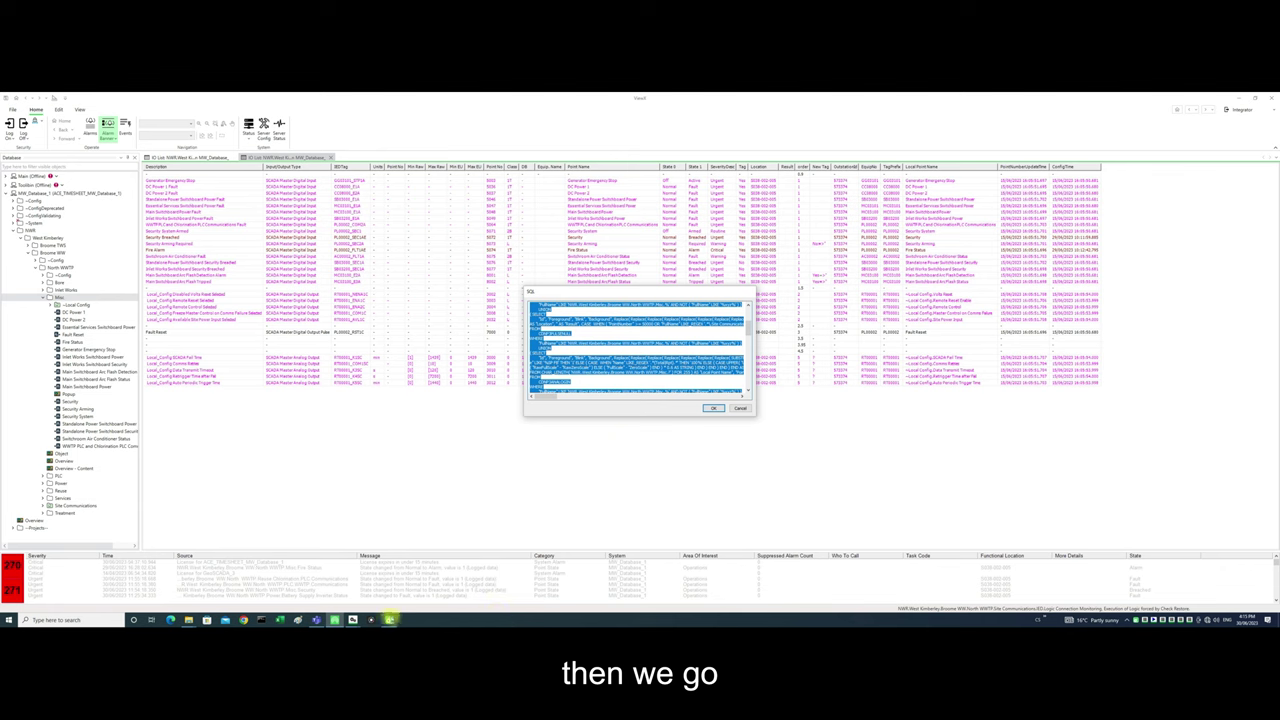
{"action": "right_click", "coordinate": [1155, 620]}
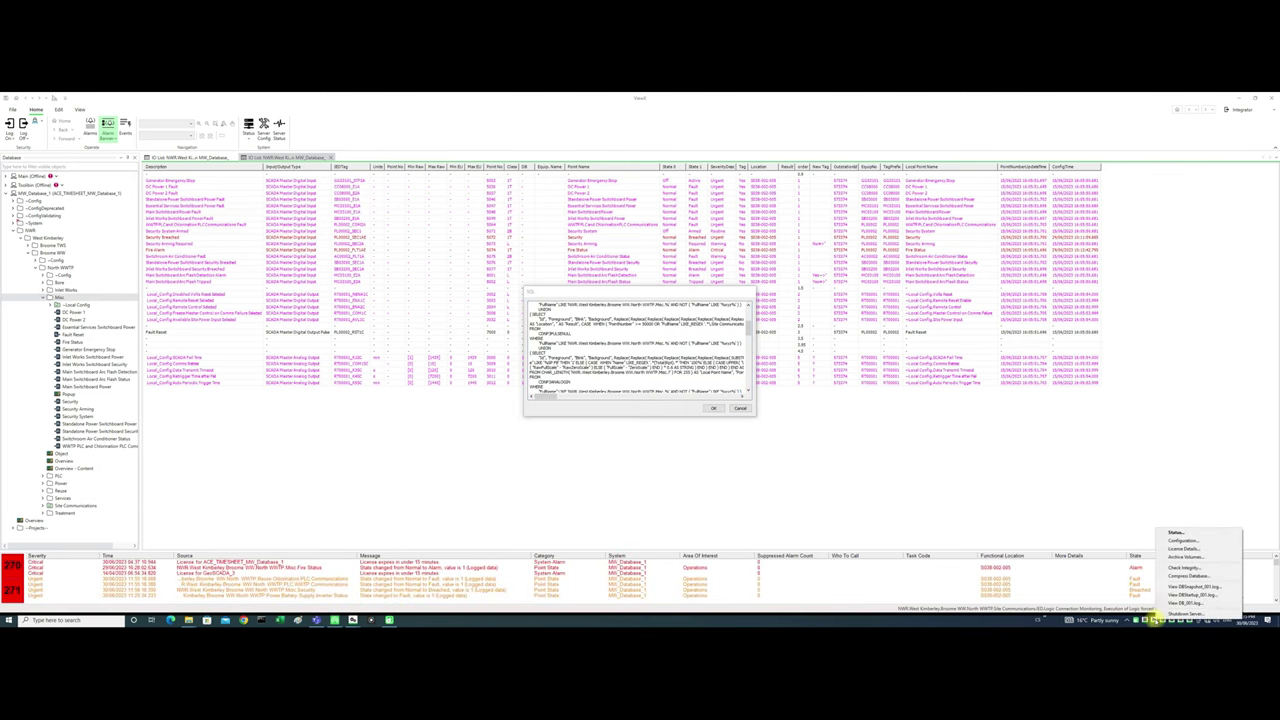
Step: Log on to Localhost in Server Configuration and add a new entry under Extra Table Queries
{"action": "left_click", "coordinate": [1182, 541]}
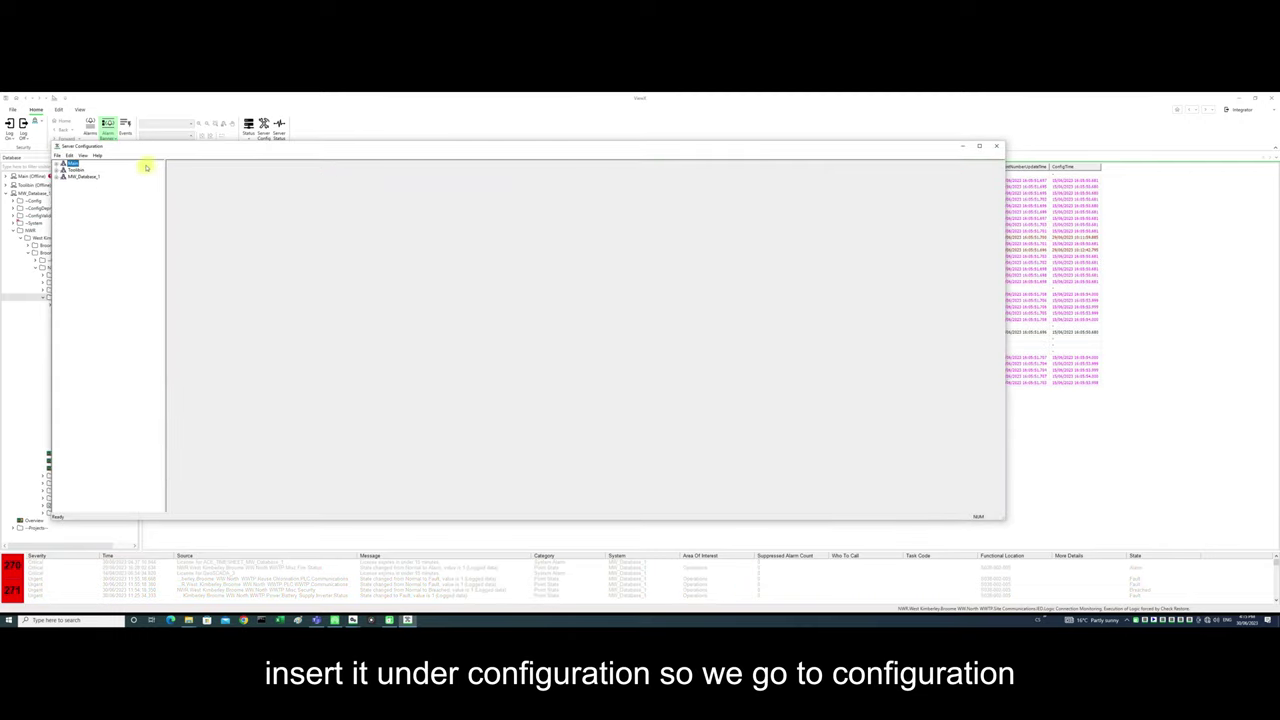
{"action": "double_click", "coordinate": [88, 177]}
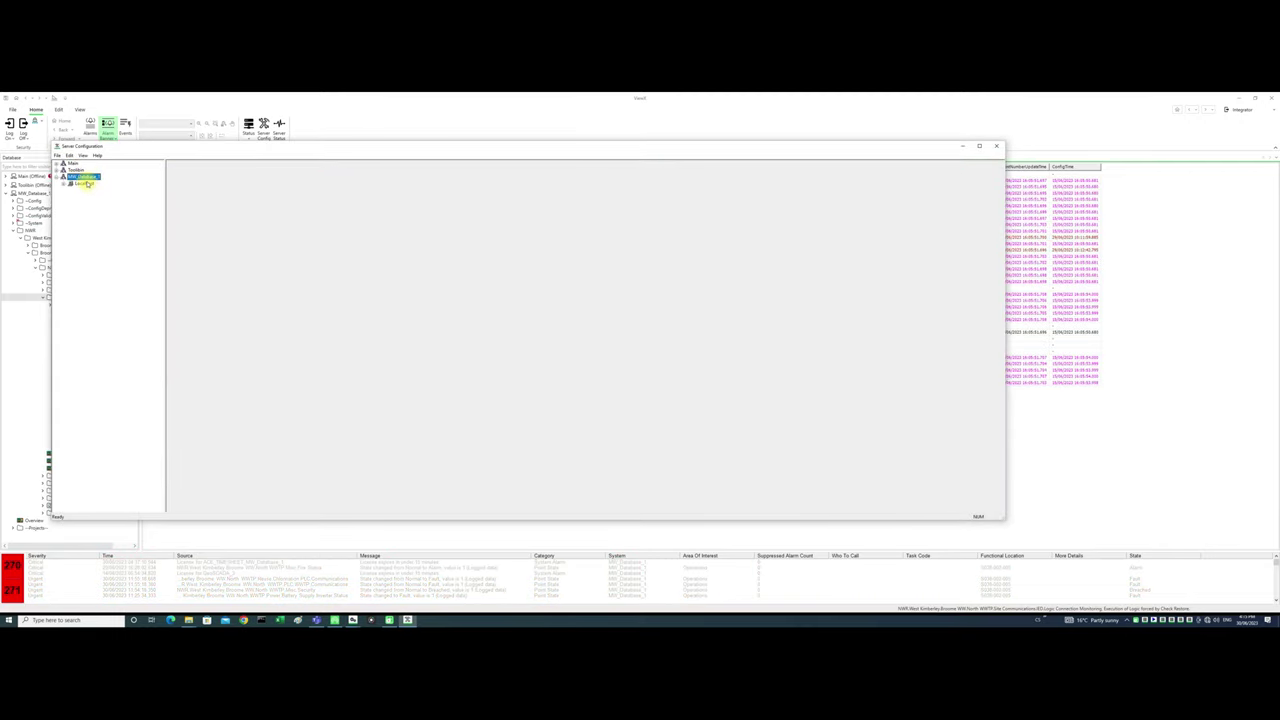
{"action": "double_click", "coordinate": [88, 185]}
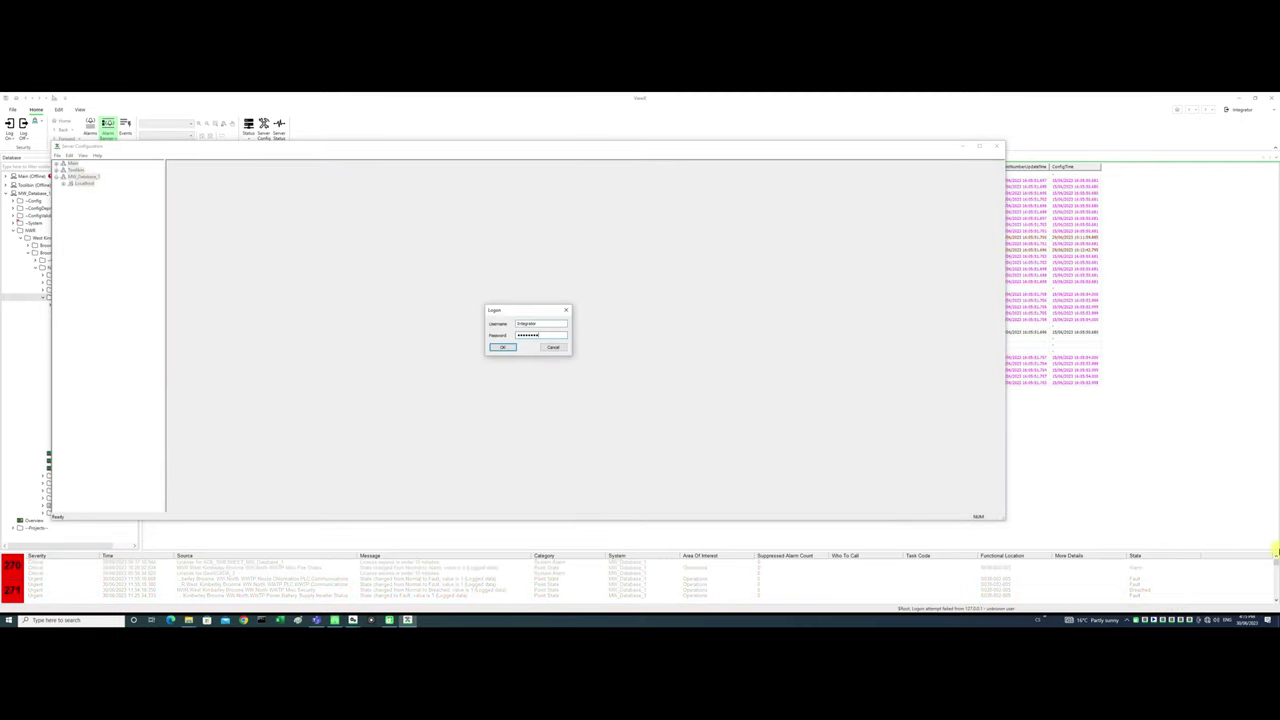
{"action": "key", "text": "Return"}
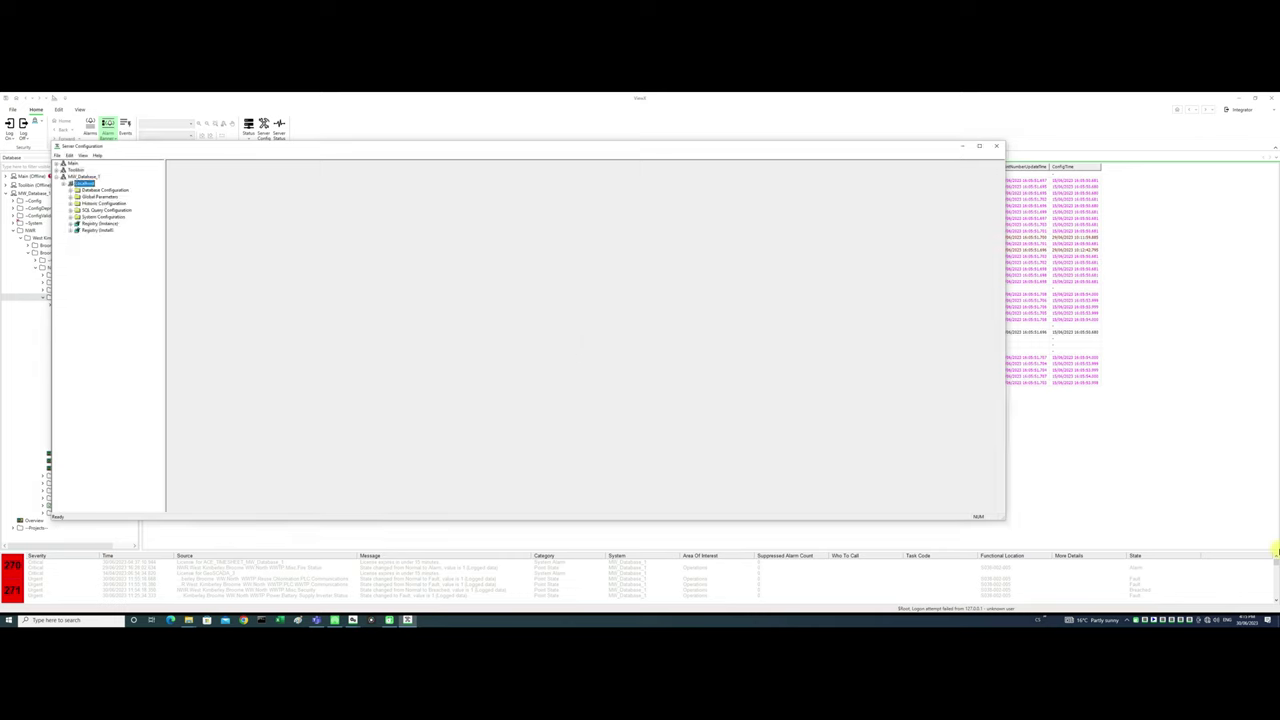
{"action": "key", "text": "Down"}
{"action": "key", "text": "Right"}
{"action": "key", "text": "Down"}
{"action": "key", "text": "Down"}
{"action": "key", "text": "Down"}
{"action": "key", "text": "Down"}
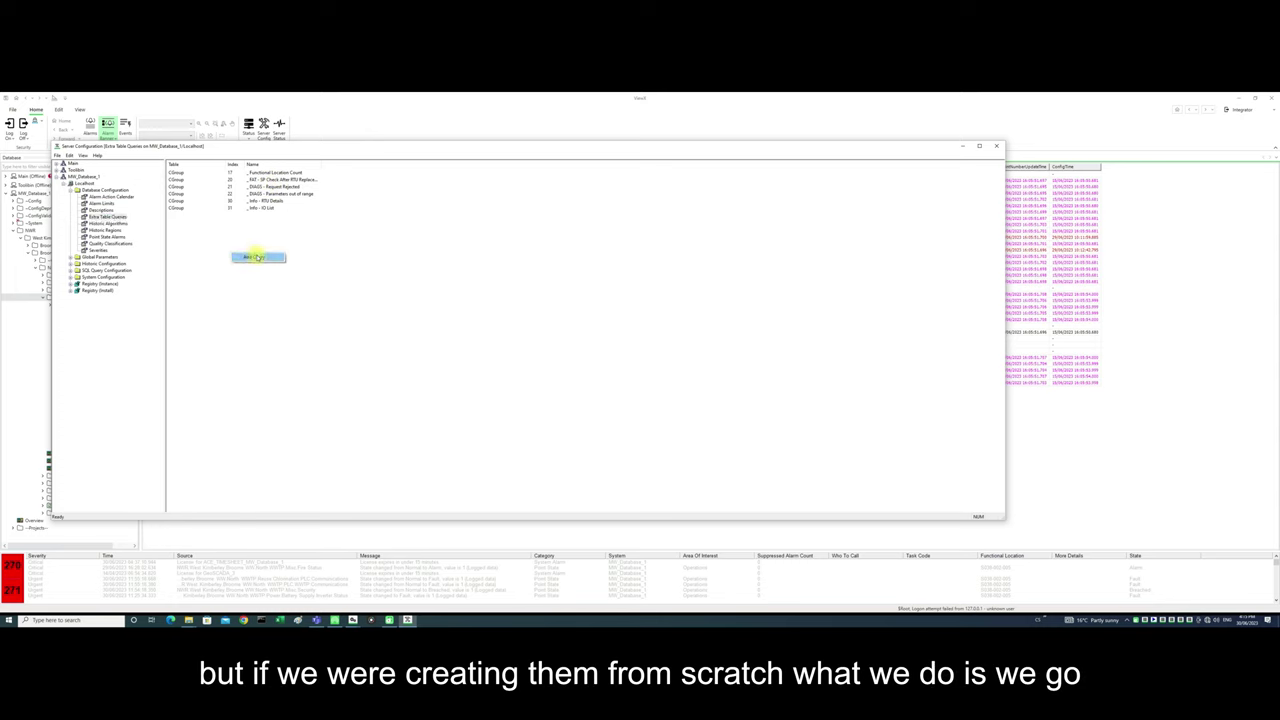
{"action": "left_click", "coordinate": [255, 257]}
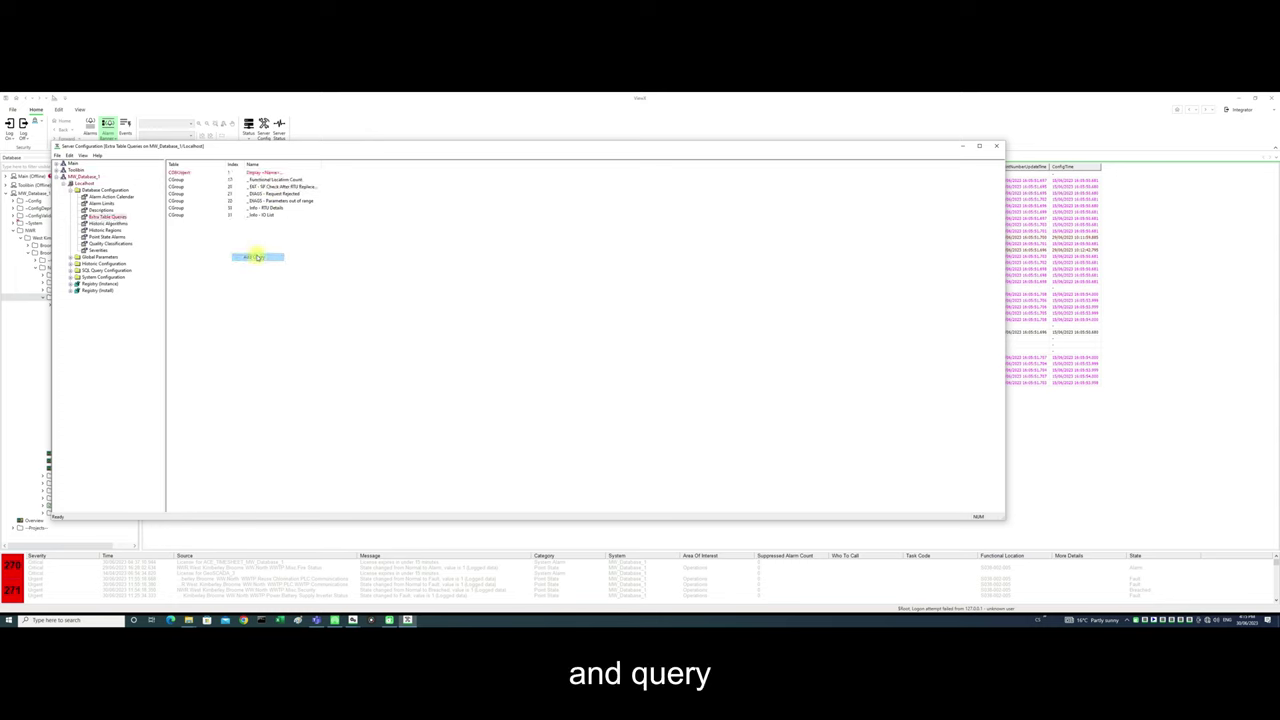
Step: Set the new query's table to CGroup and paste the copied SQL as its query text
{"action": "double_click", "coordinate": [181, 172]}
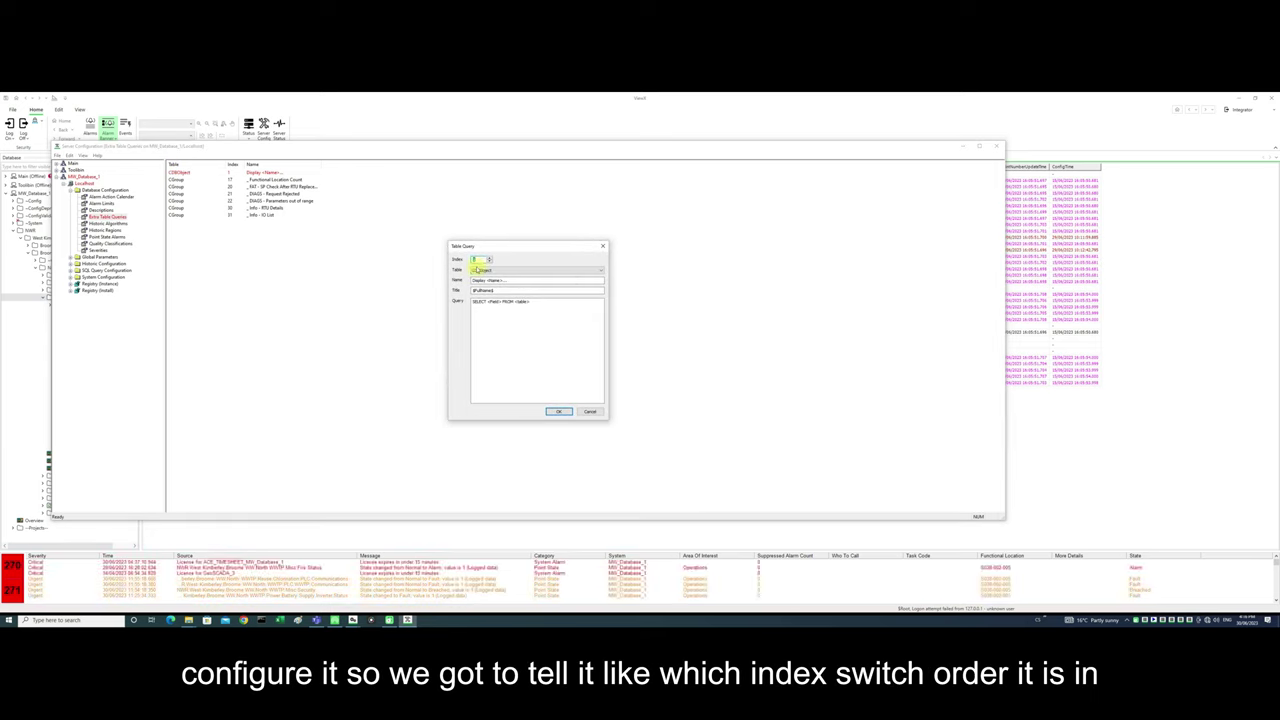
{"action": "left_click", "coordinate": [502, 271]}
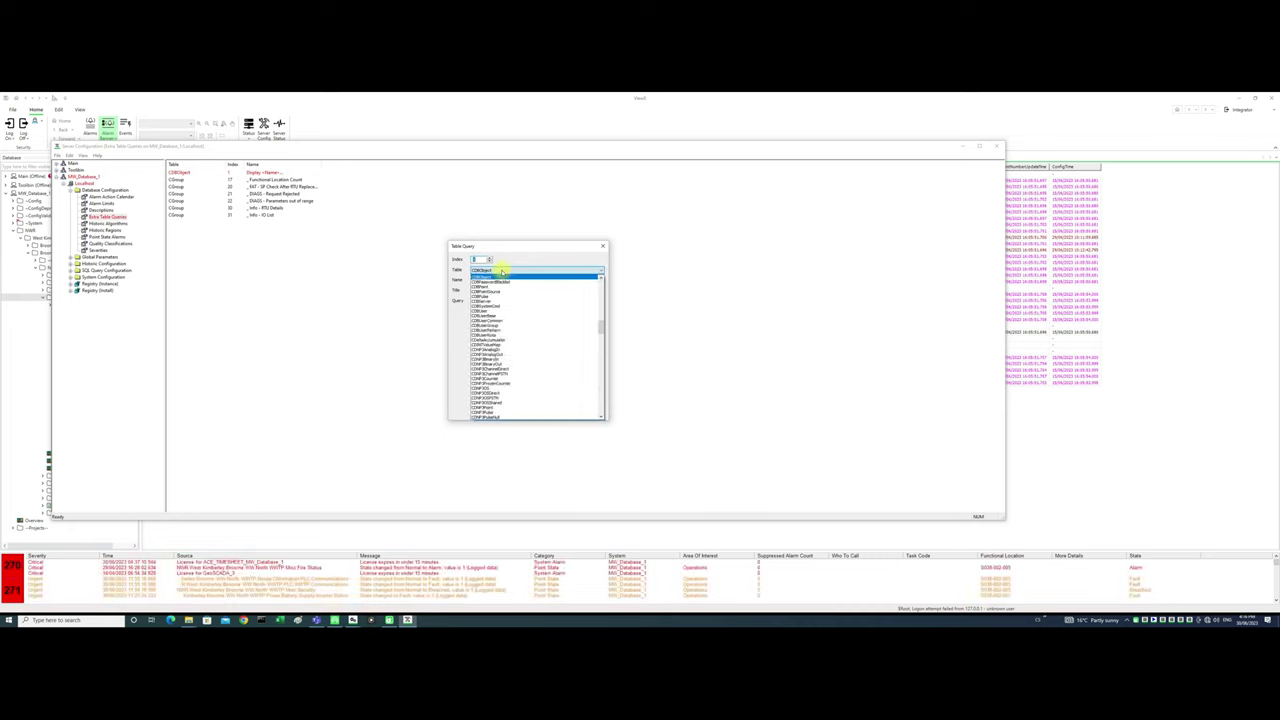
{"action": "key", "text": "Page_Down"}
{"action": "key", "text": "Page_Down"}
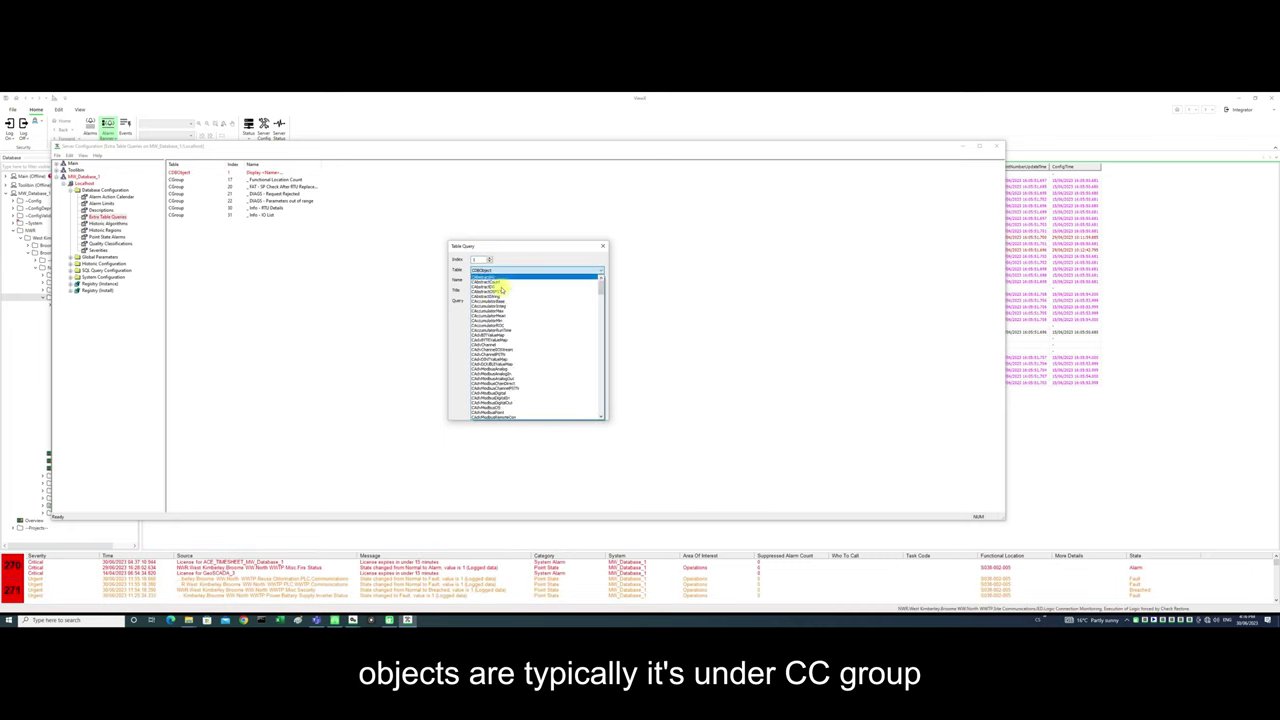
{"action": "key", "text": "Down"}
{"action": "key", "text": "Down"}
{"action": "key", "text": "Down"}
{"action": "key", "text": "Down"}
{"action": "key", "text": "Down"}
{"action": "key", "text": "Down"}
{"action": "key", "text": "Down"}
{"action": "key", "text": "Down"}
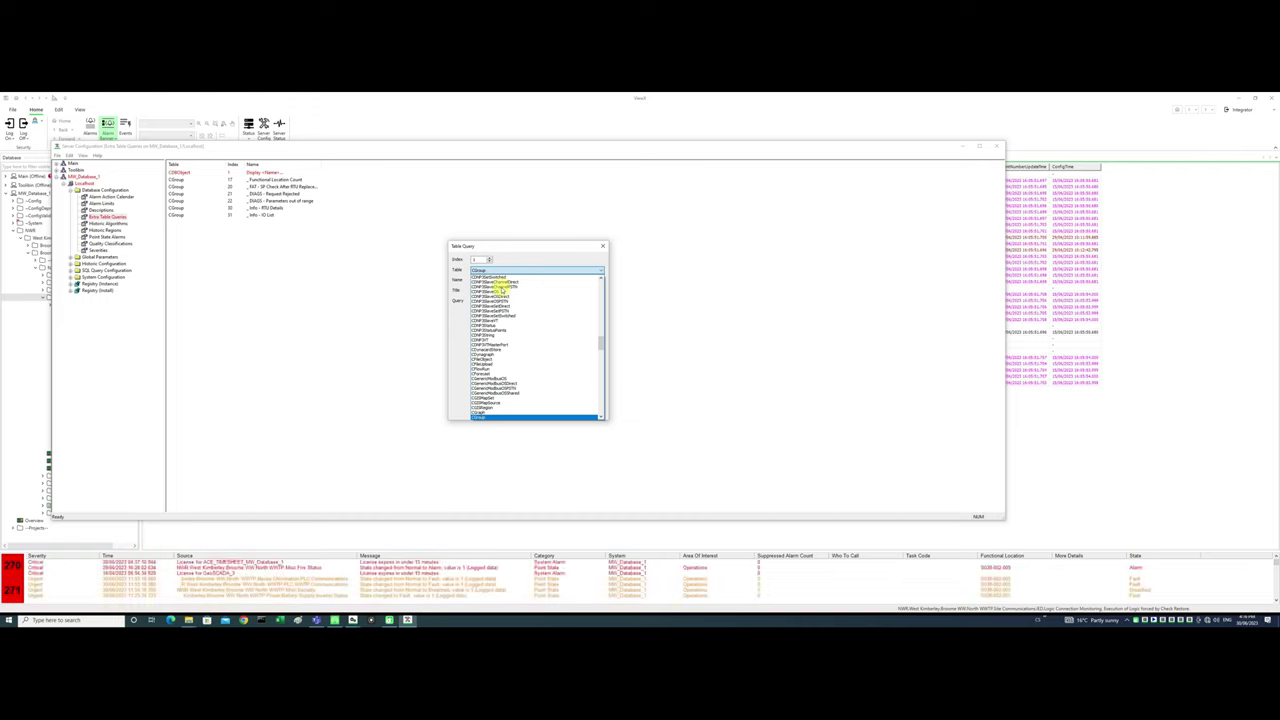
{"action": "key", "text": "Return"}
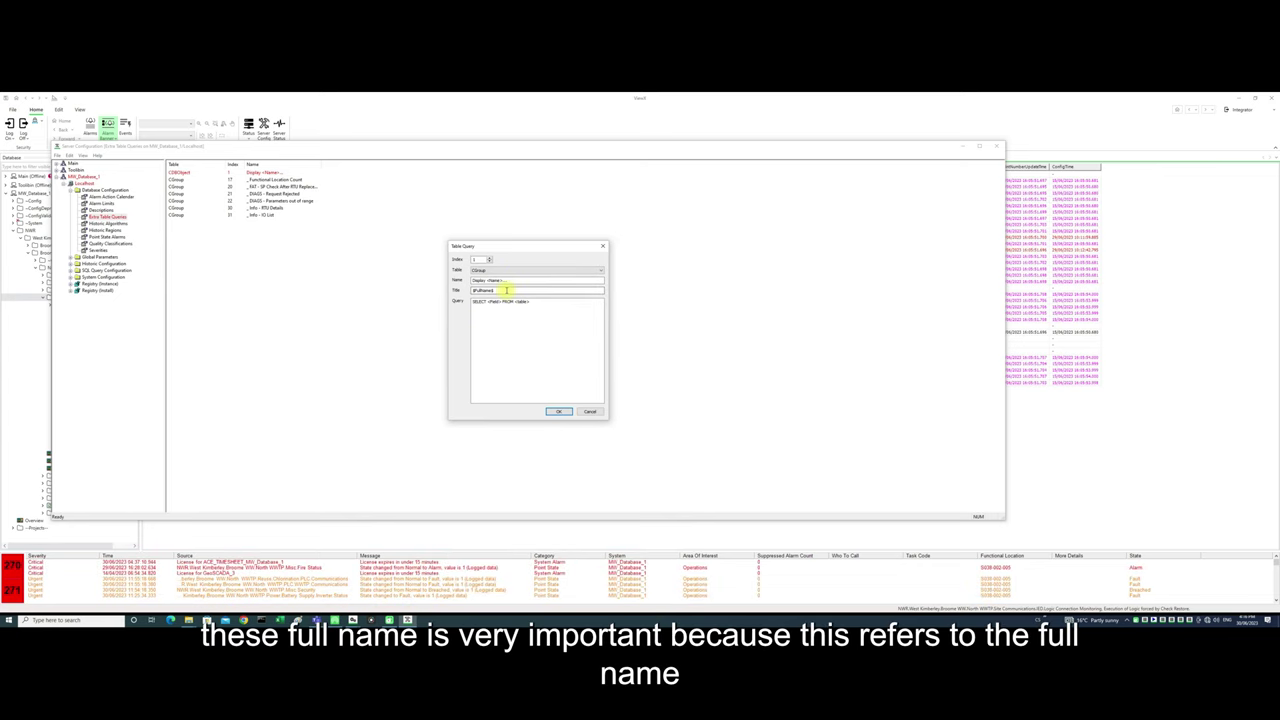
{"action": "left_click_drag", "start_coordinate": [506, 290], "coordinate": [454, 289]}
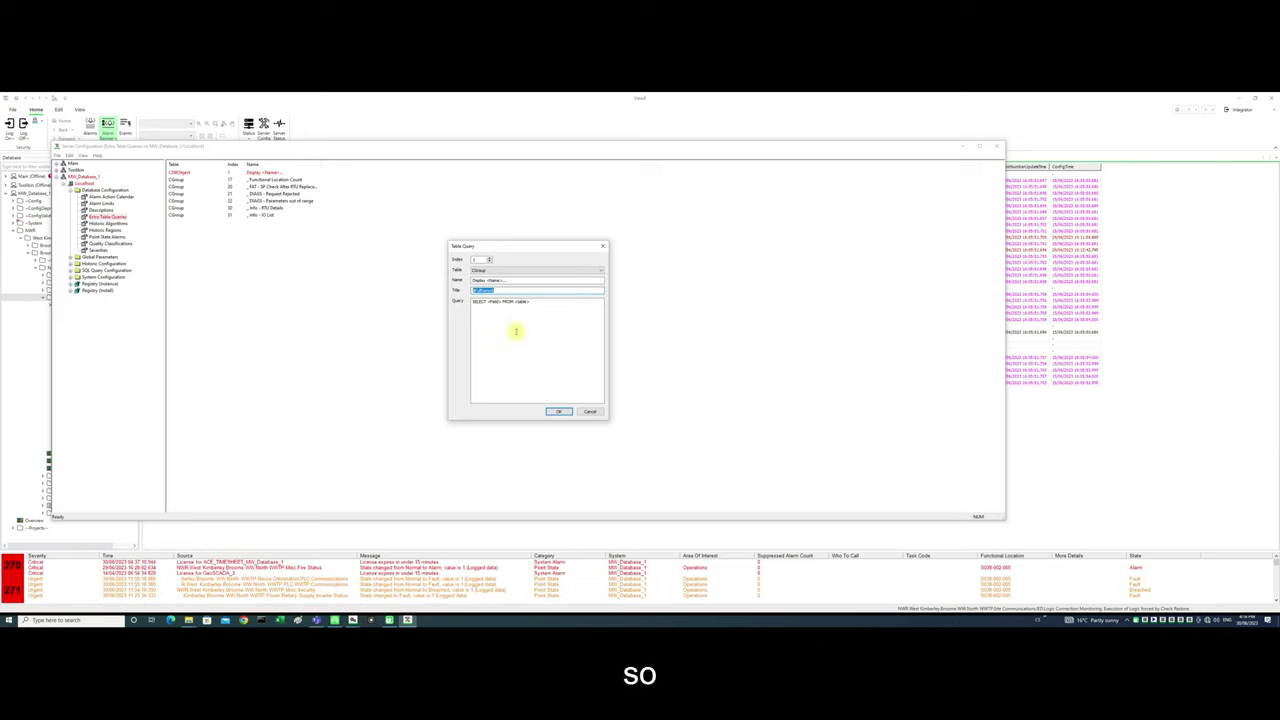
{"action": "left_click_drag", "start_coordinate": [531, 303], "coordinate": [349, 277]}
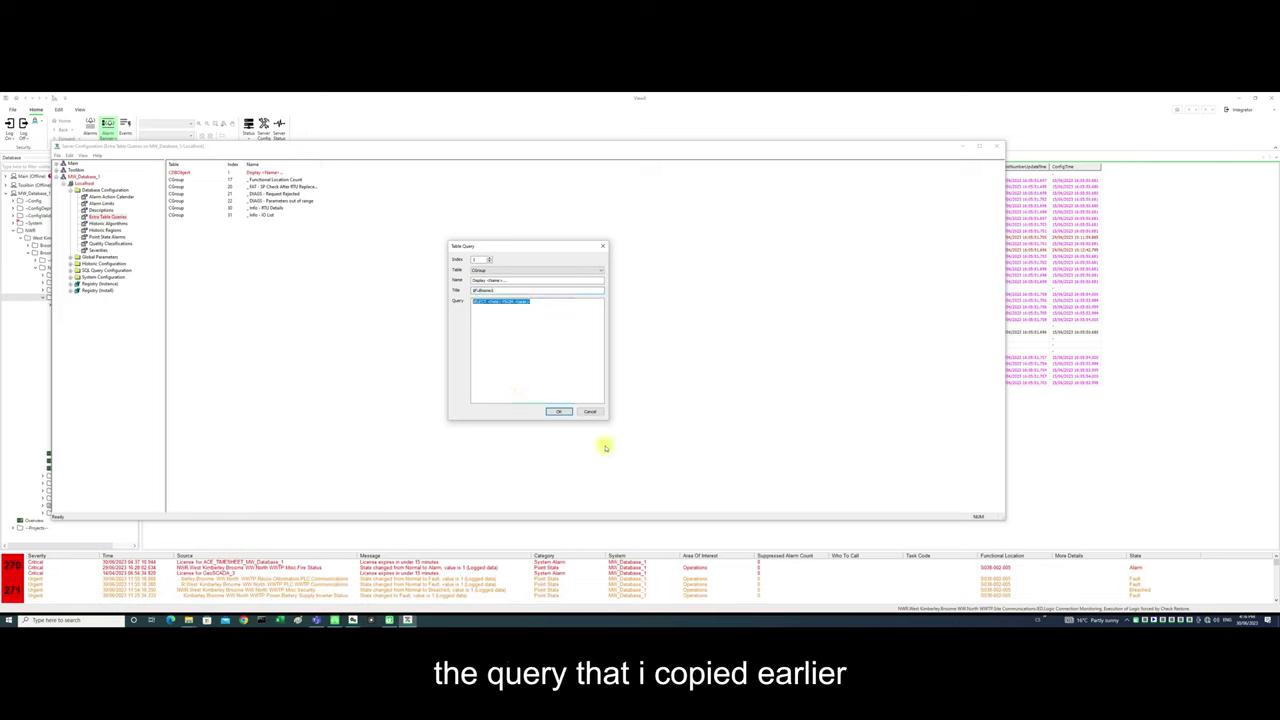
{"action": "type", "text": "[Integrator]"}
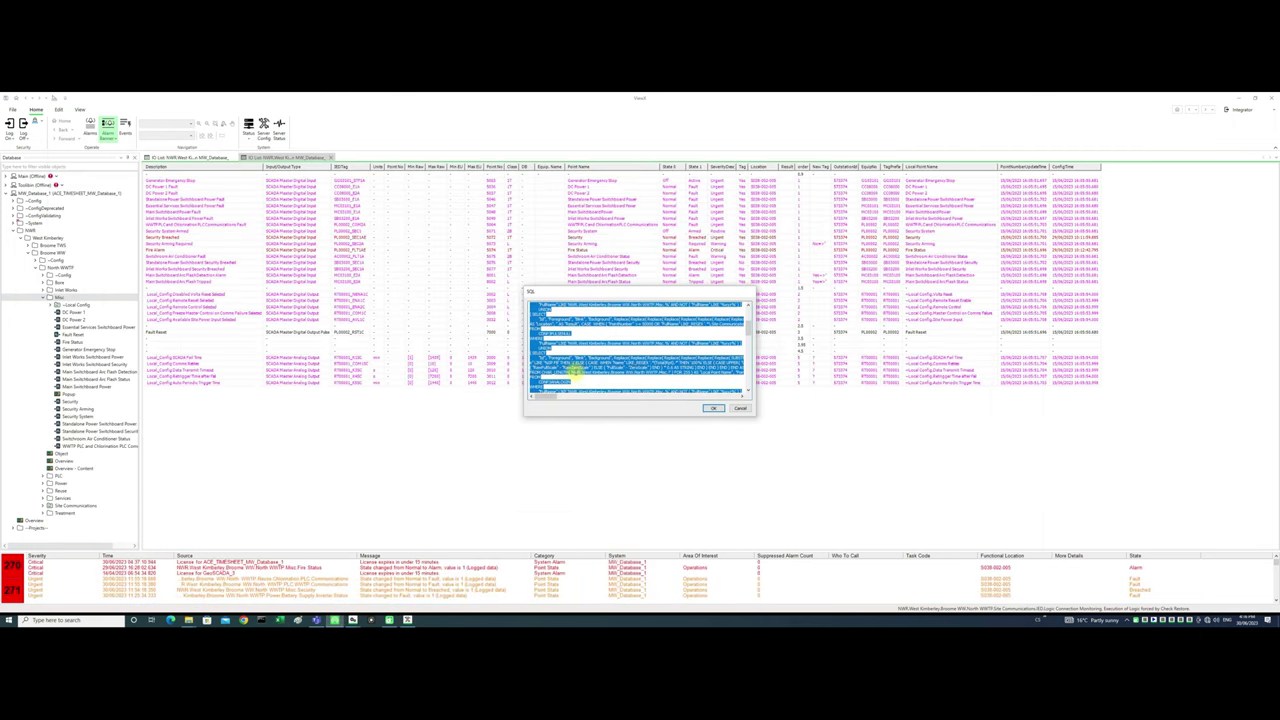
{"action": "right_click", "coordinate": [584, 373]}
Step: Copy the selected IO List SQL text and switch to Notepad
{"action": "left_click", "coordinate": [600, 398]}
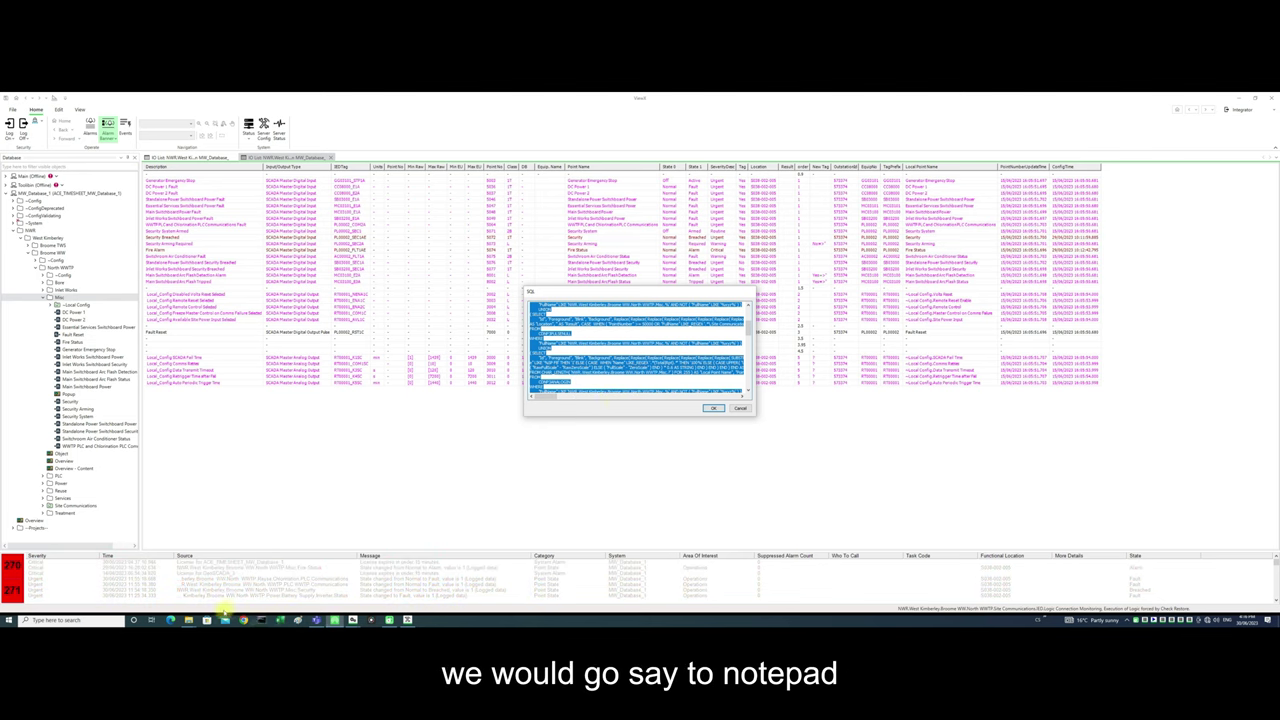
{"action": "left_click", "coordinate": [258, 620]}
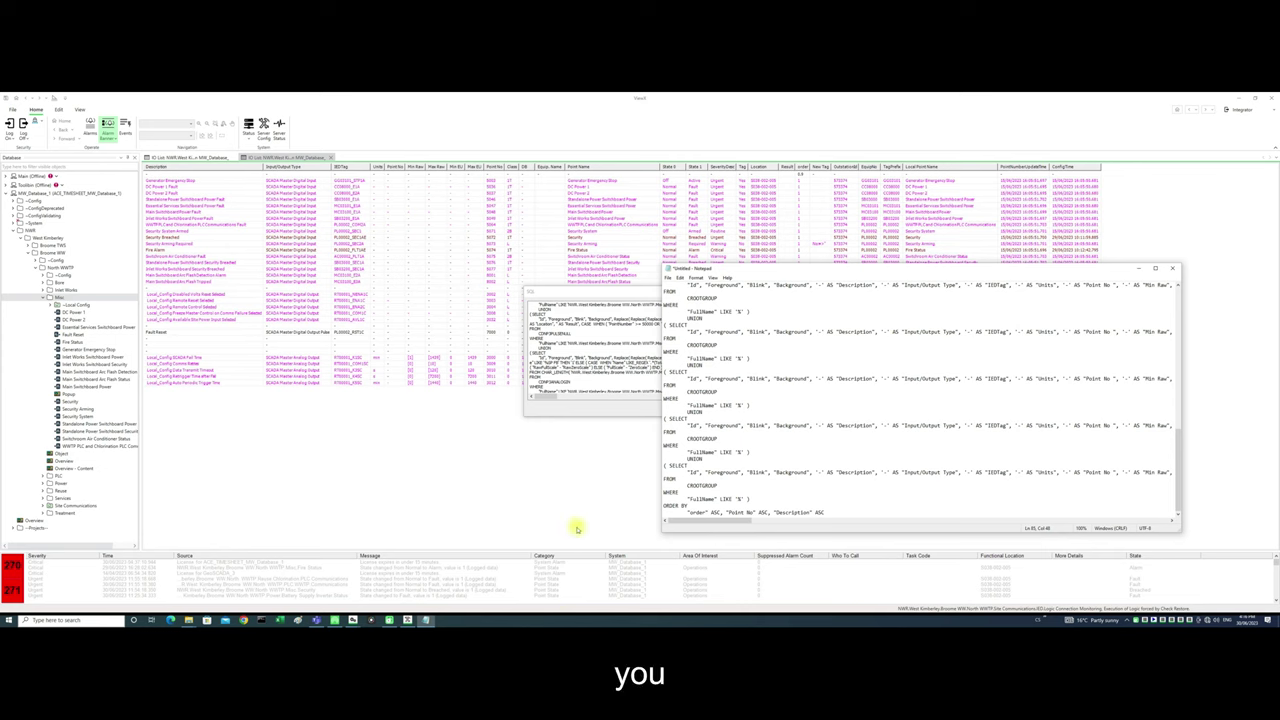
Step: Search the pasted query text in Notepad for the FullName occurrences
{"action": "left_click", "coordinate": [912, 464]}
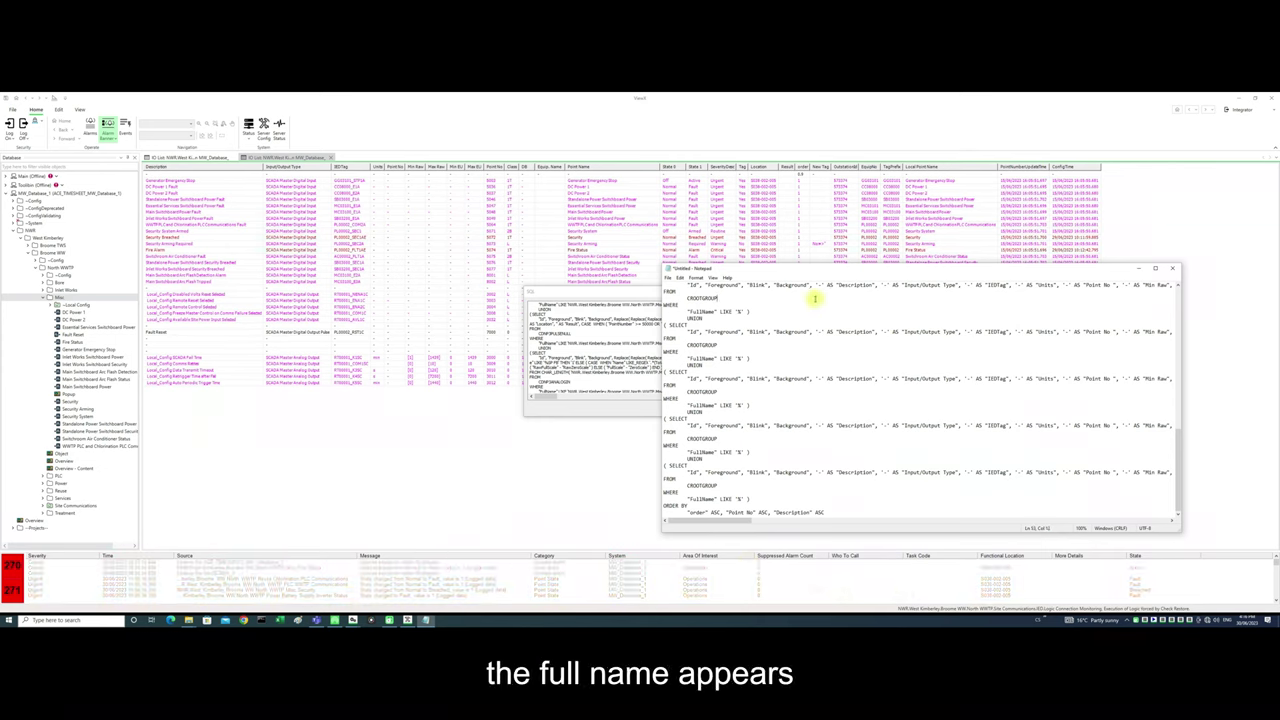
{"action": "key", "text": "ctrl+f"}
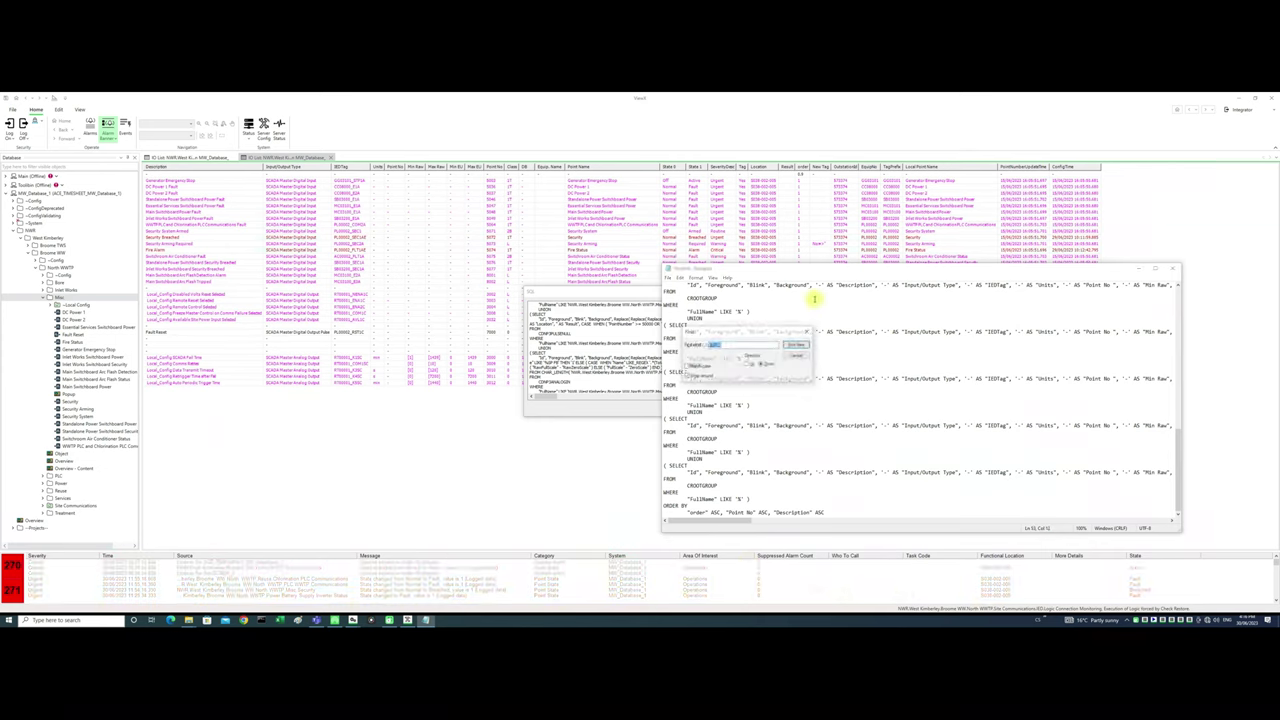
{"action": "type", "text": "fu"}
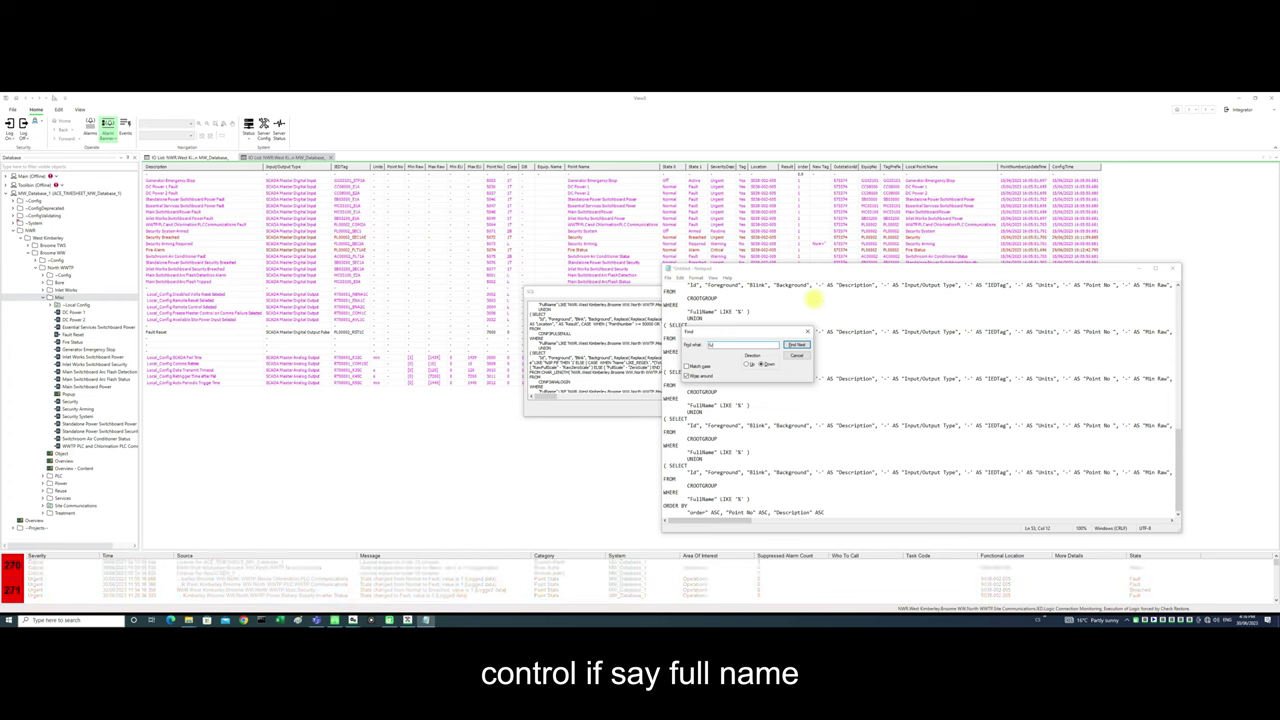
{"action": "type", "text": "llname"}
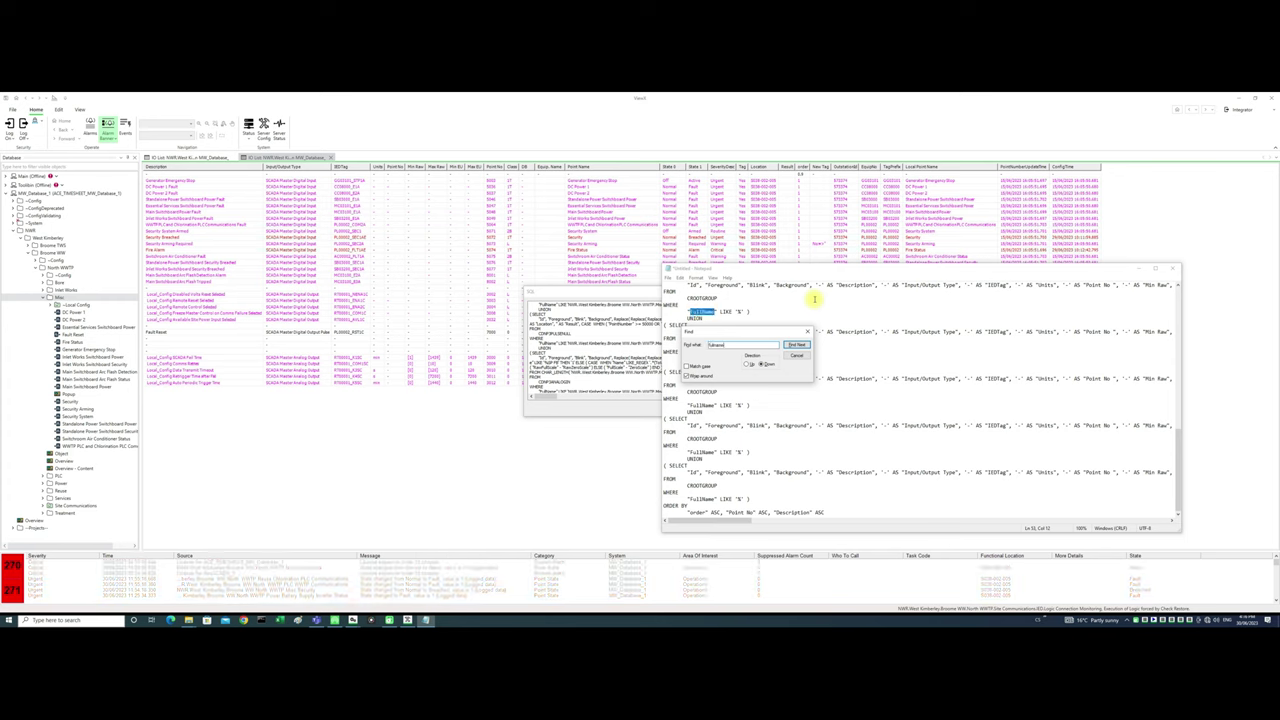
{"action": "key", "text": "Escape"}
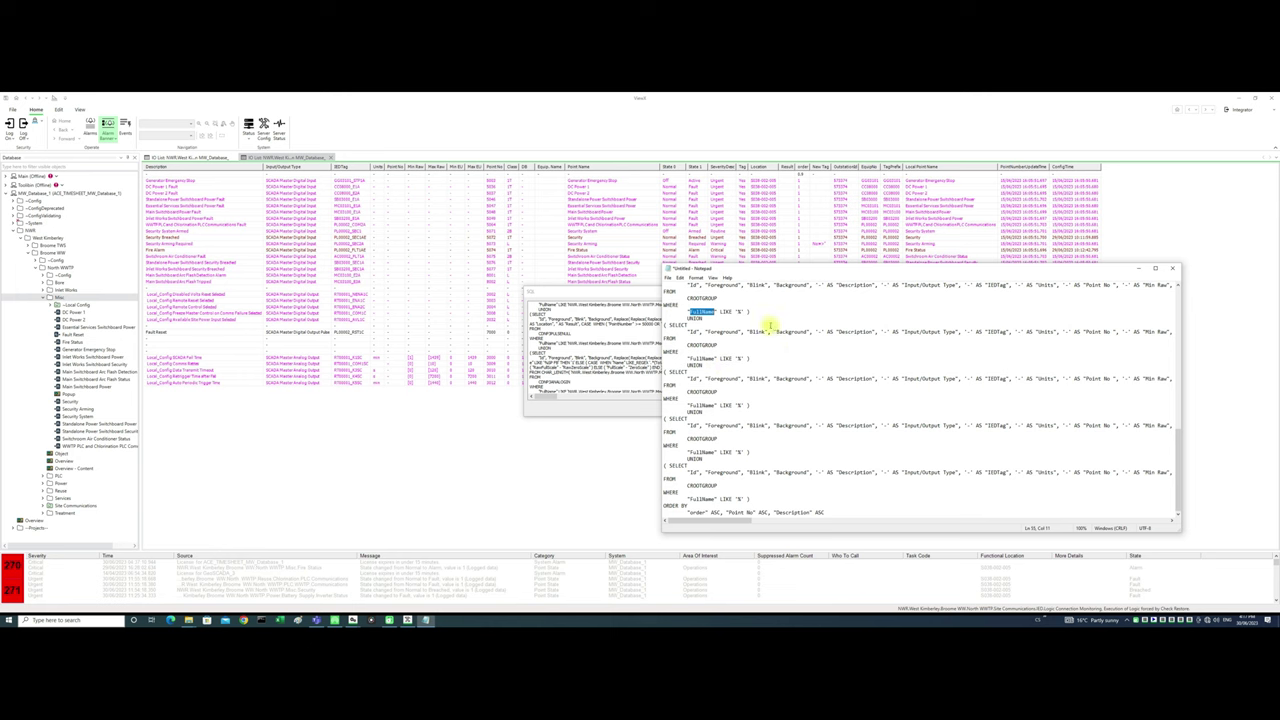
{"action": "key", "text": "ctrl+z"}
{"action": "key", "text": "ctrl+z"}
{"action": "key", "text": "ctrl+z"}
{"action": "scroll", "coordinate": [774, 345], "scroll_direction": "up", "scroll_amount": 3}
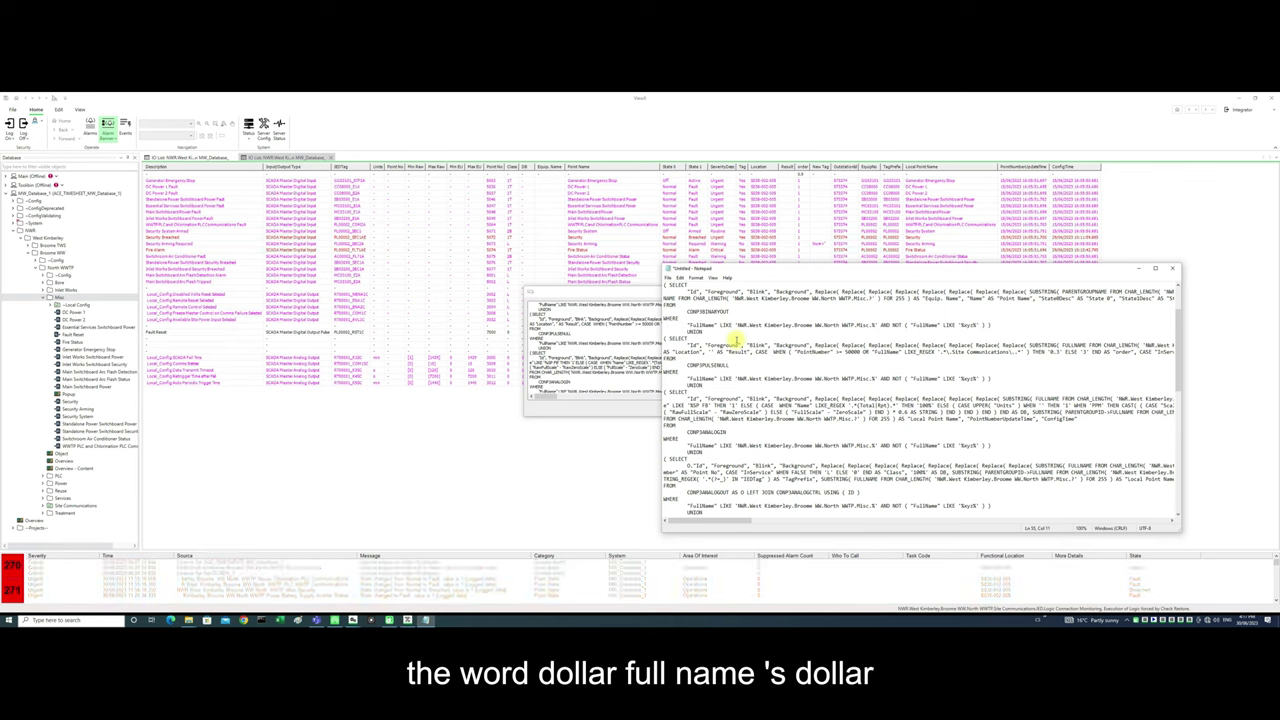
{"action": "key", "text": "ctrl+f"}
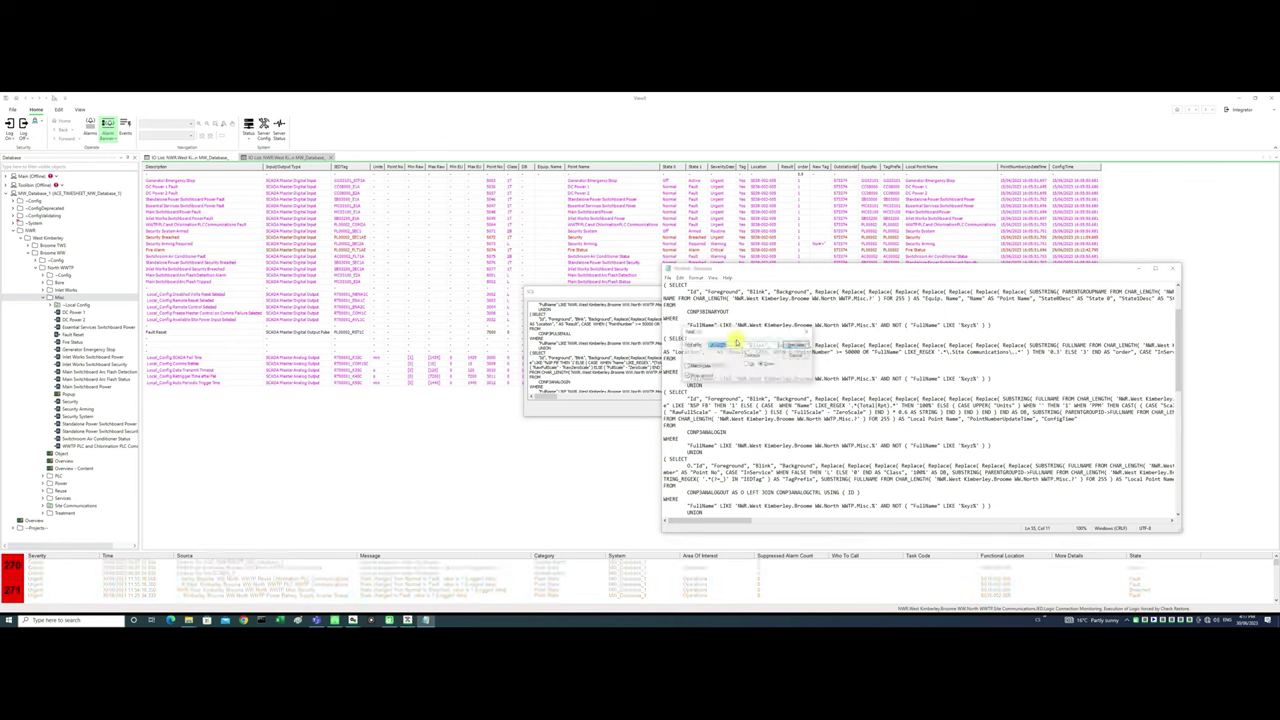
{"action": "key", "text": "Return"}
{"action": "key", "text": "Return"}
{"action": "key", "text": "Return"}
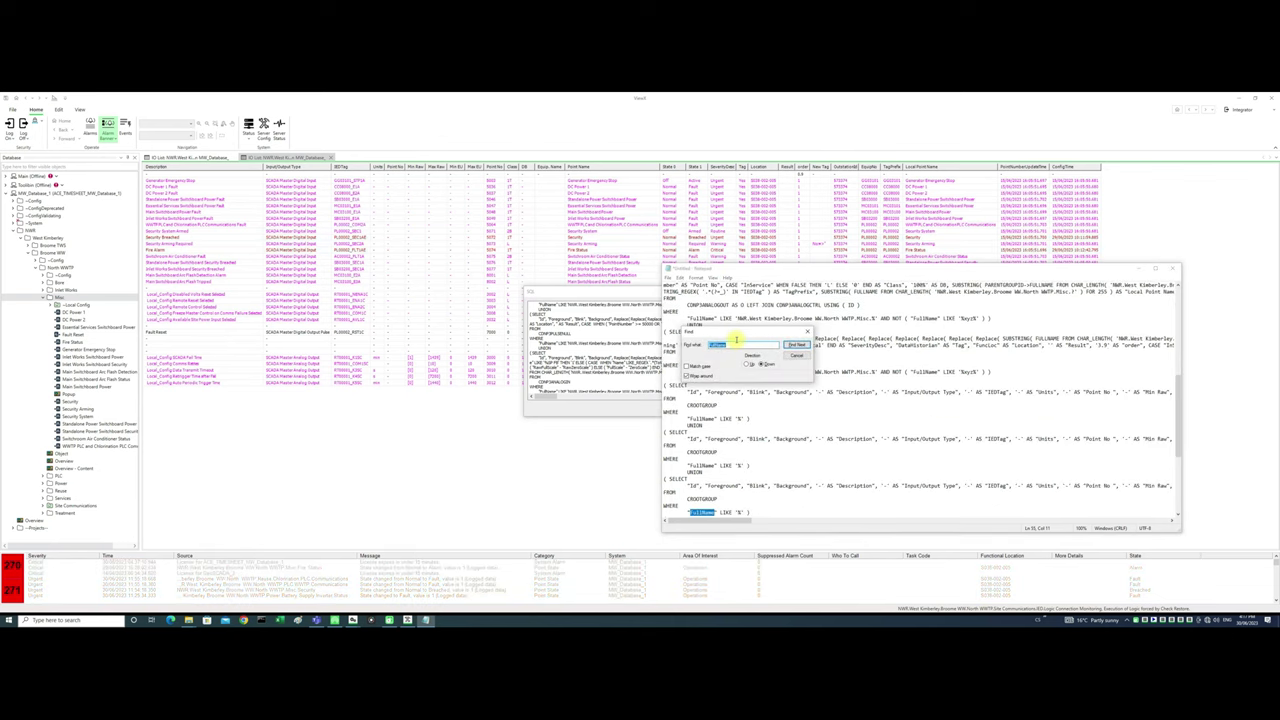
{"action": "key", "text": "Return"}
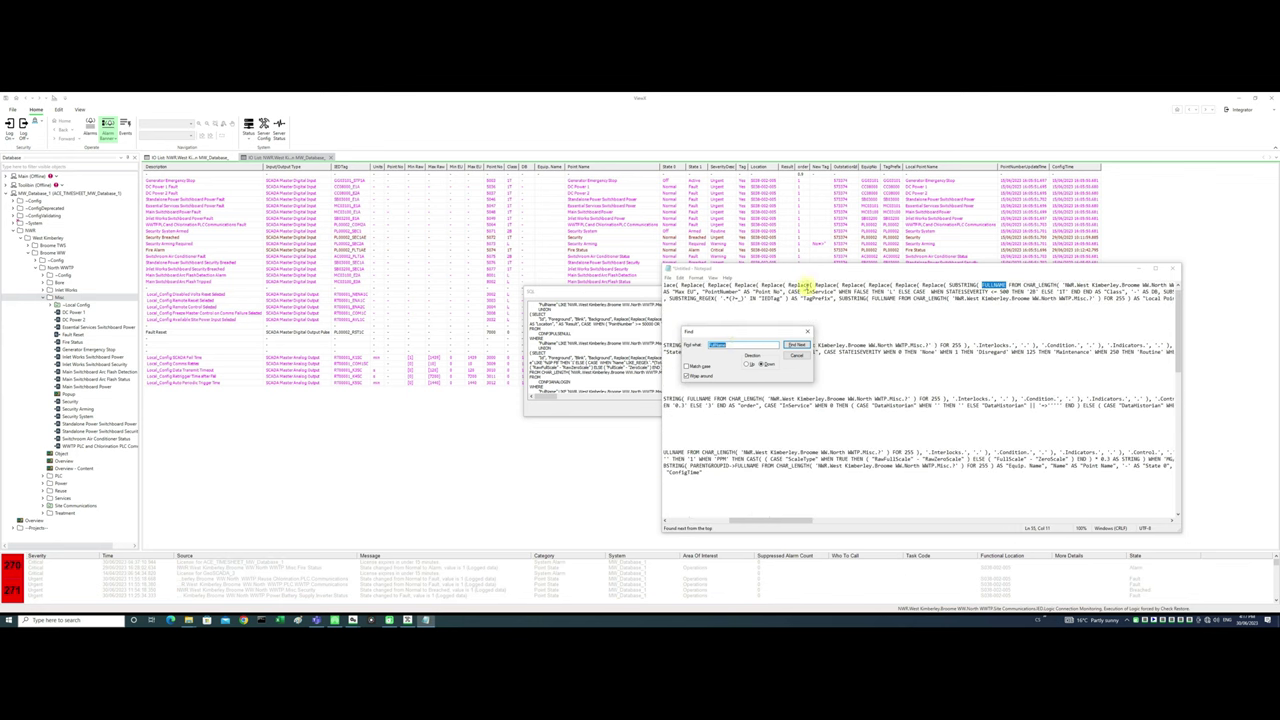
{"action": "left_click", "coordinate": [795, 345]}
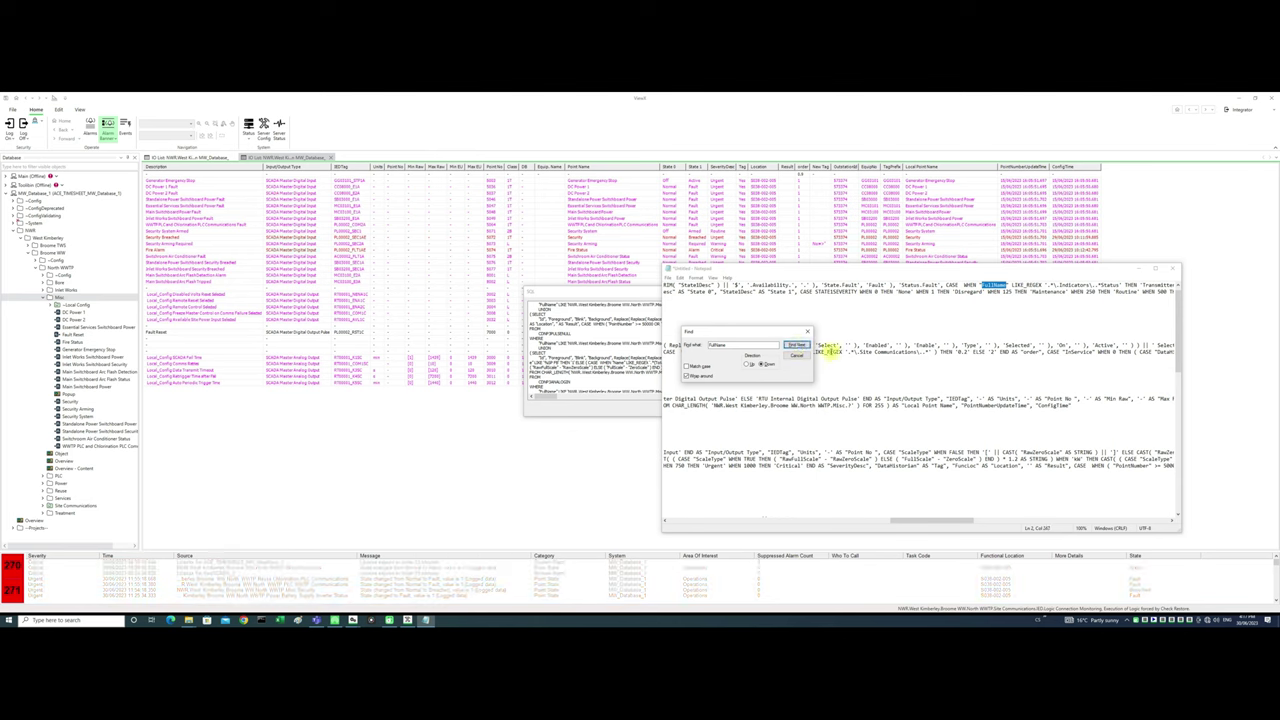
{"action": "key", "text": "ctrl+z"}
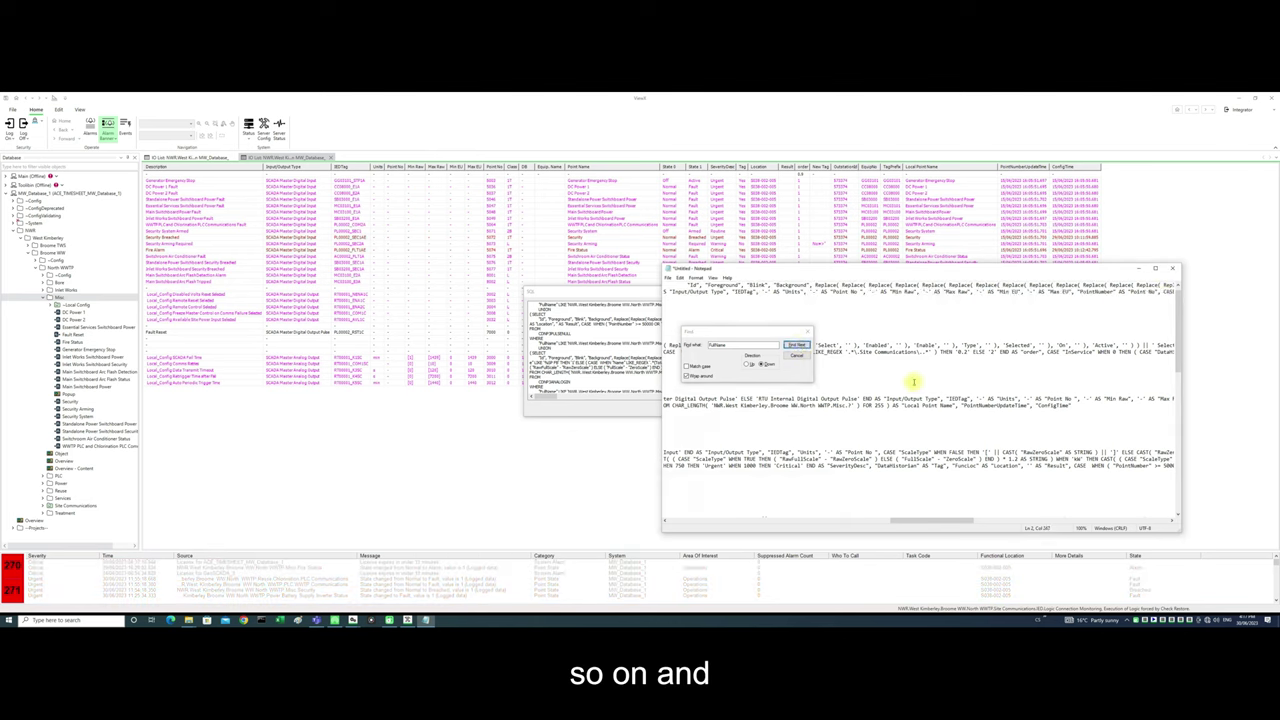
Step: Close the untitled Notepad notes without saving
{"action": "left_click", "coordinate": [1168, 268]}
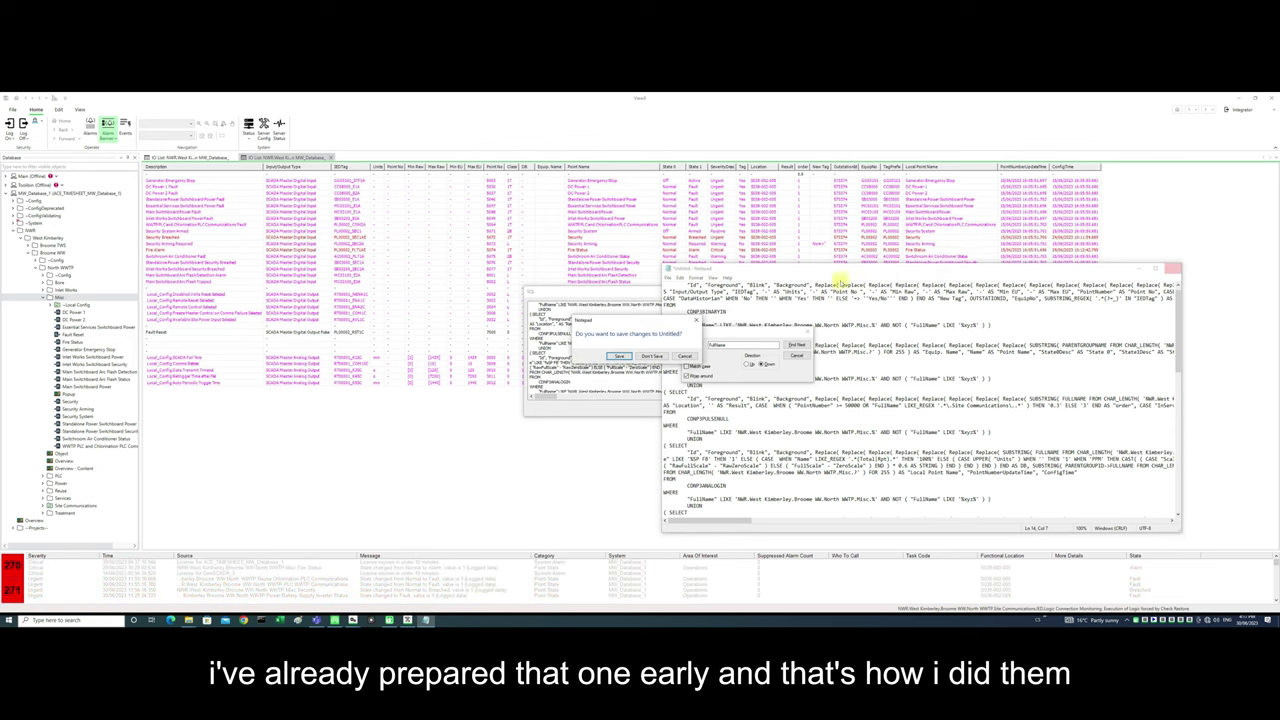
{"action": "left_click", "coordinate": [684, 357]}
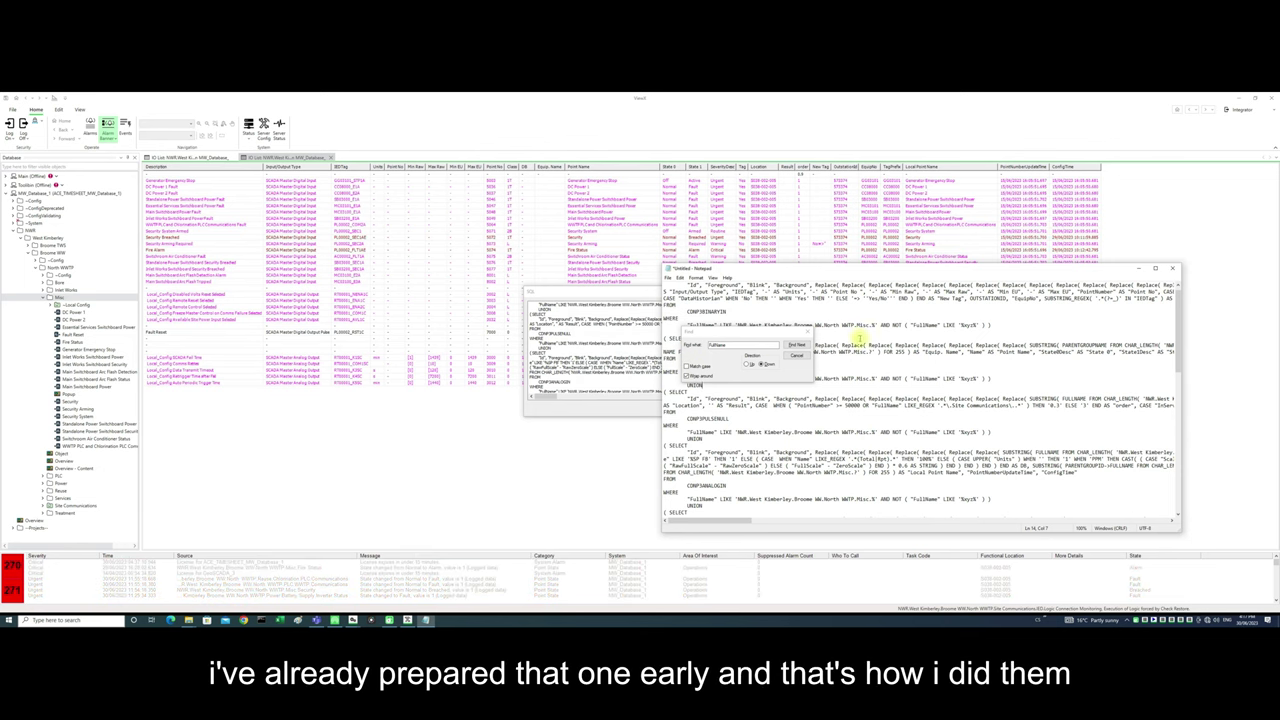
{"action": "left_click", "coordinate": [1172, 268]}
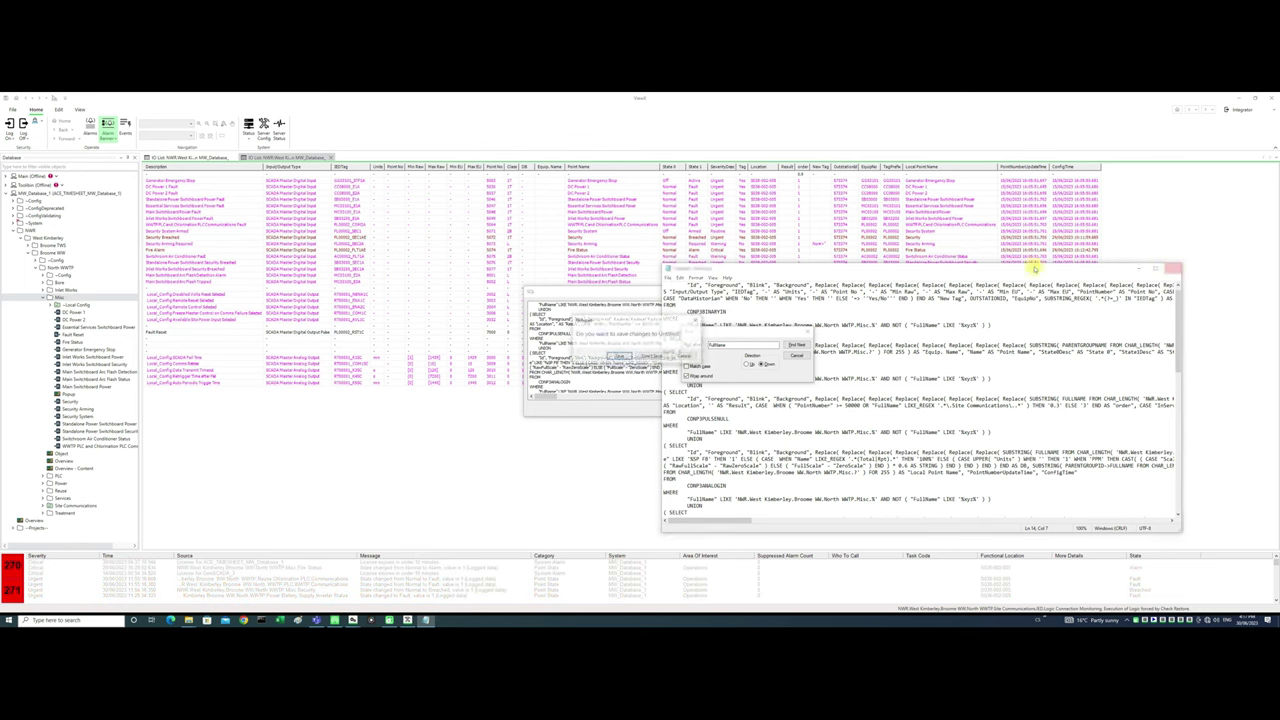
{"action": "left_click", "coordinate": [650, 357]}
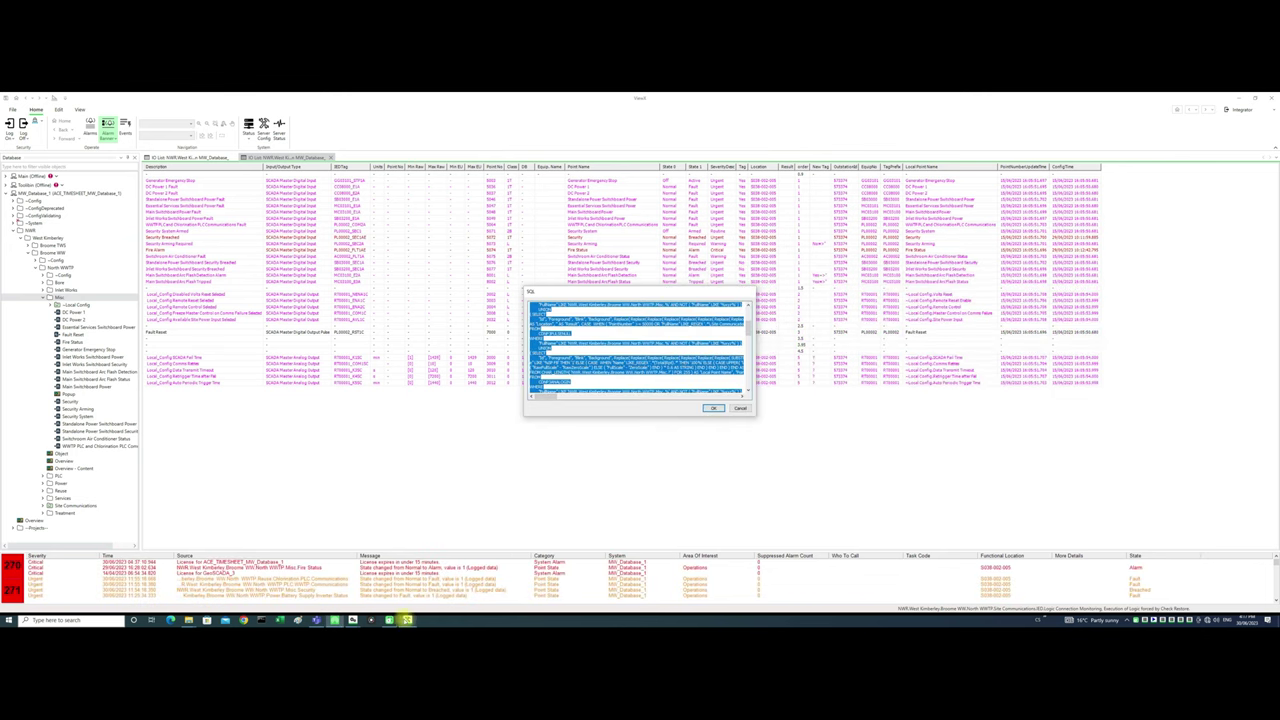
Step: Close the empty query definition and review the SP Check query's SQL without changing it
{"action": "left_click", "coordinate": [407, 620]}
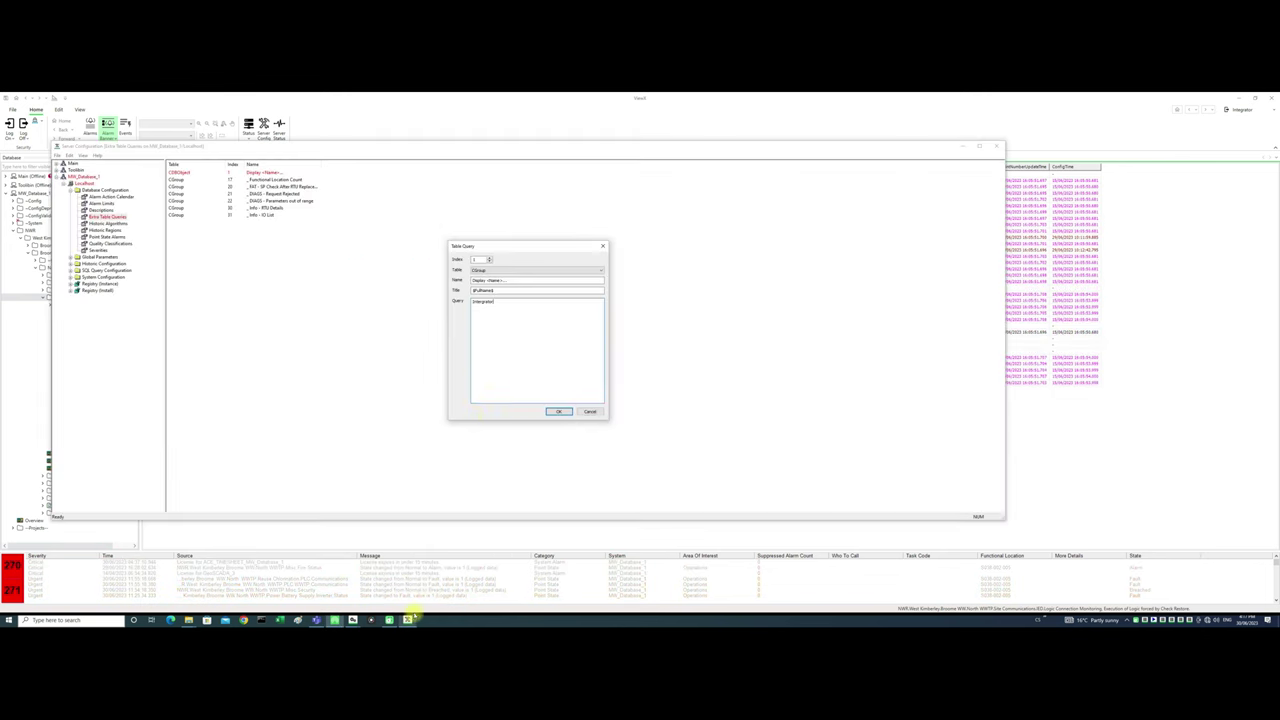
{"action": "left_click", "coordinate": [603, 246]}
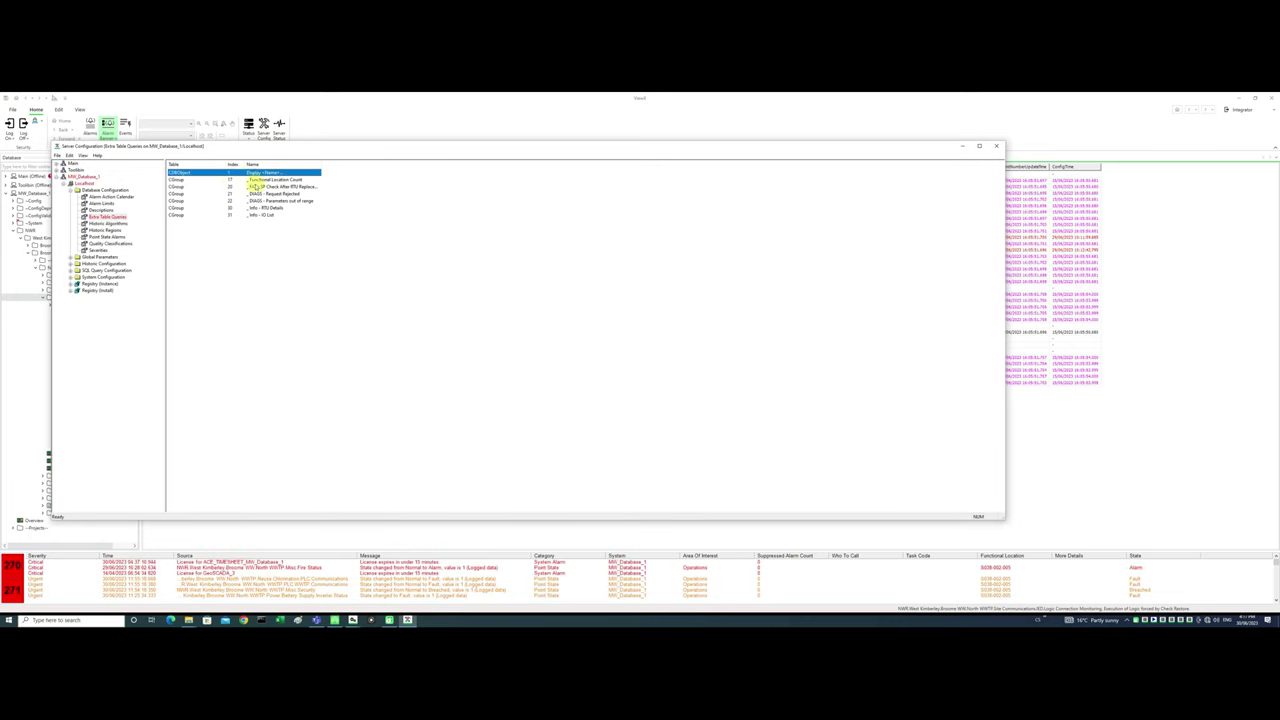
{"action": "double_click", "coordinate": [255, 186]}
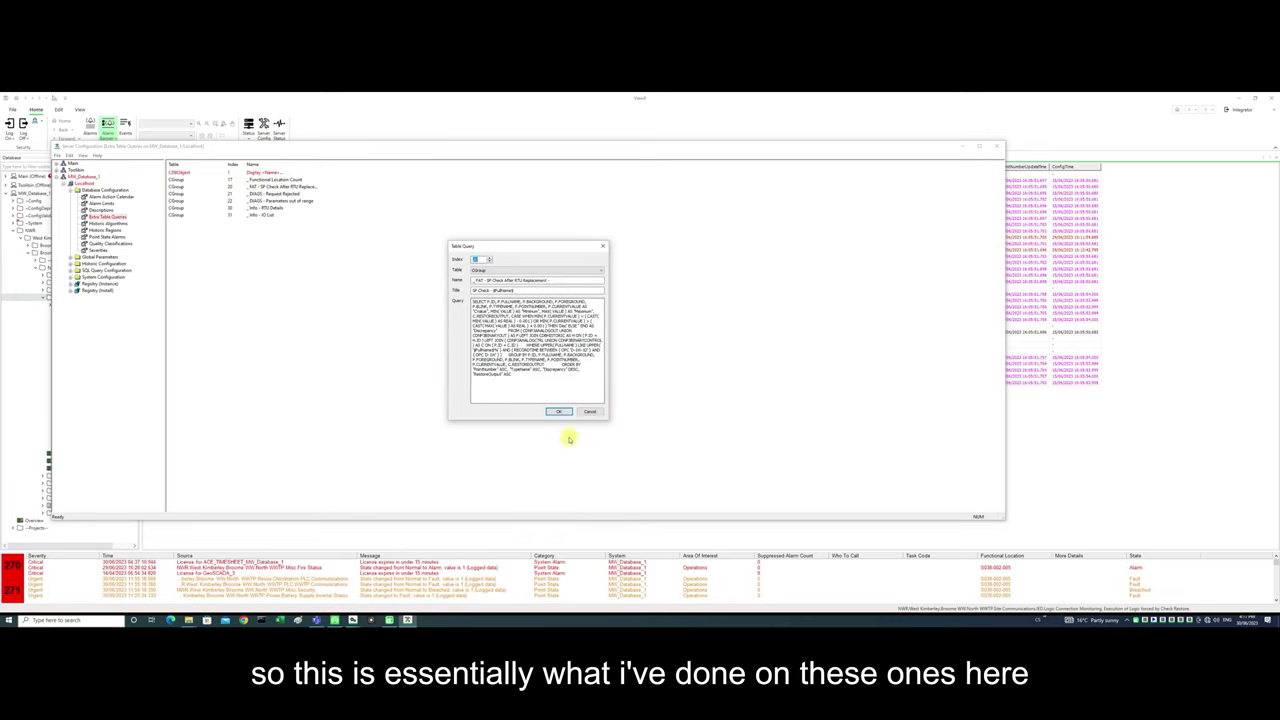
{"action": "key", "text": "ctrl+a"}
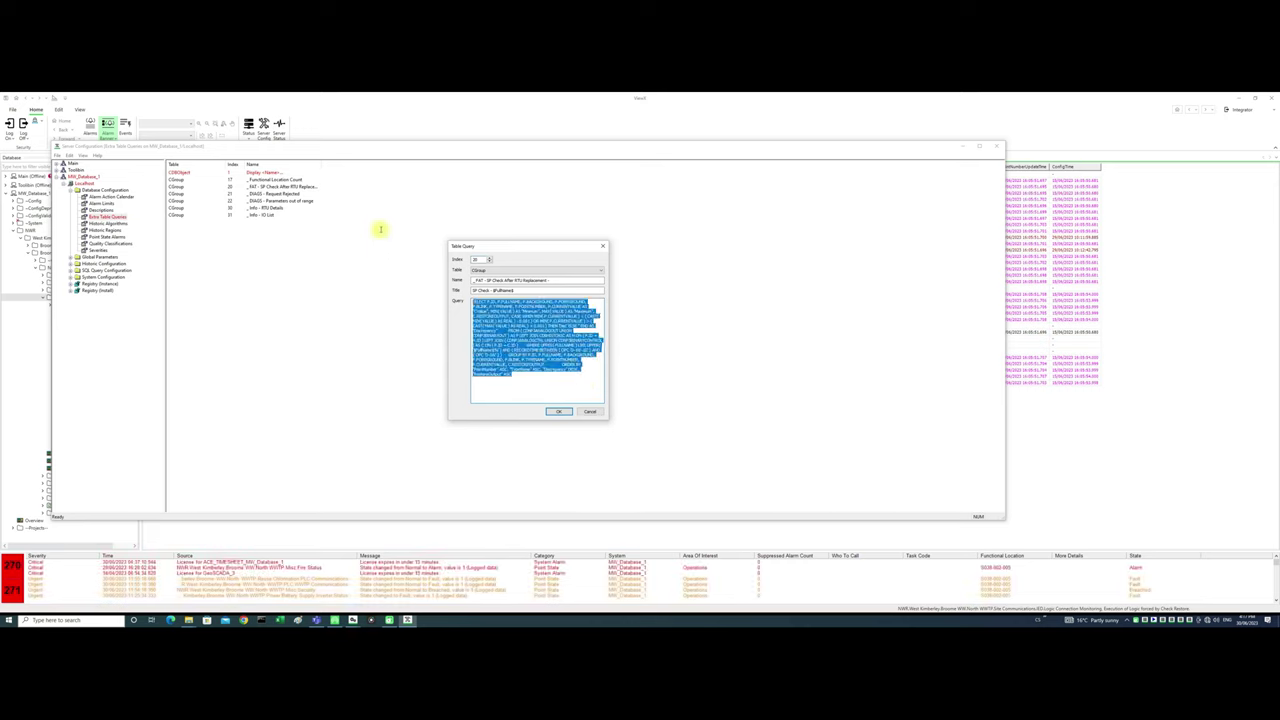
{"action": "left_click", "coordinate": [594, 413]}
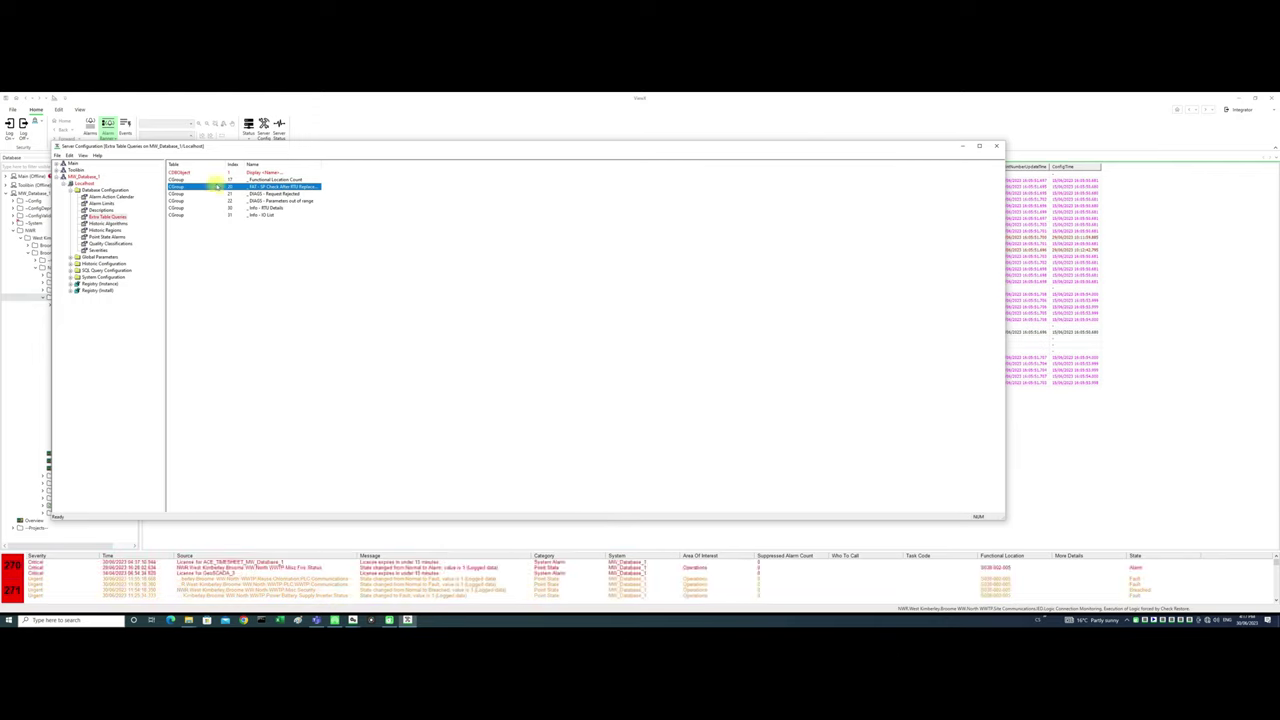
Step: Delete the CDBObject query from Extra Table Queries and apply the configuration changes
{"action": "left_click", "coordinate": [180, 172]}
{"action": "right_click", "coordinate": [191, 173]}
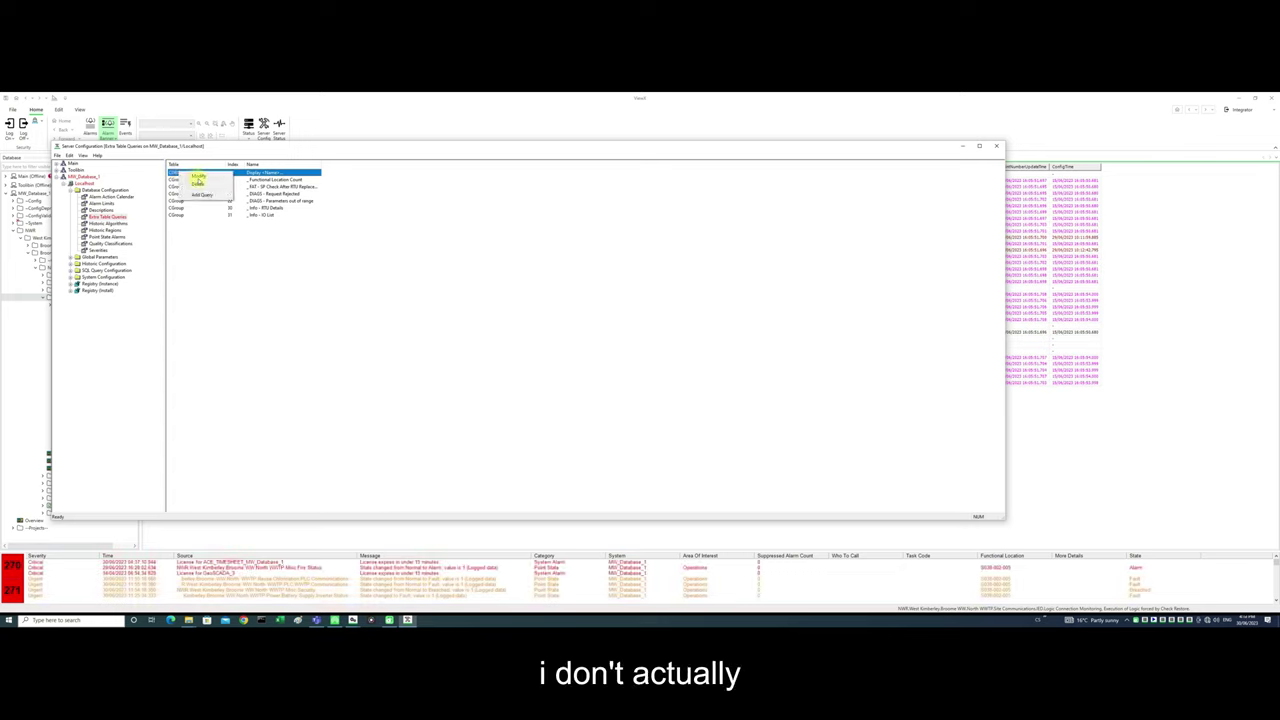
{"action": "left_click", "coordinate": [198, 184]}
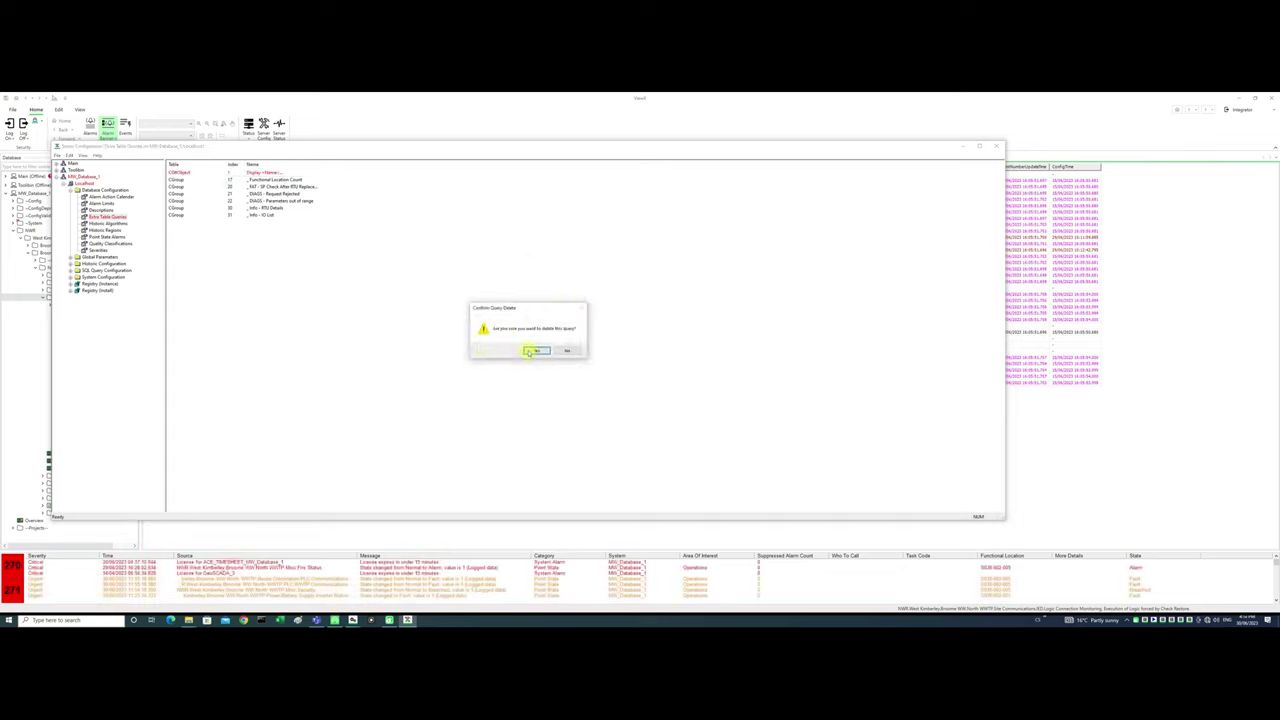
{"action": "left_click", "coordinate": [535, 351]}
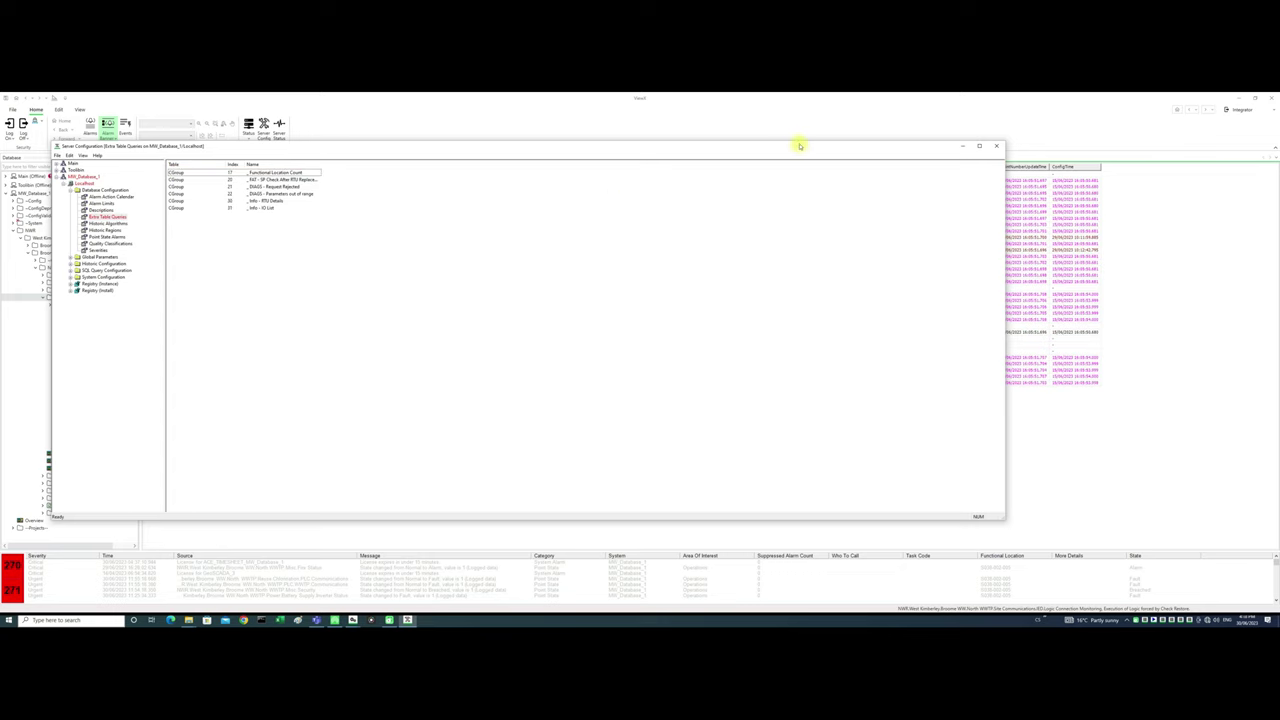
{"action": "left_click", "coordinate": [997, 147]}
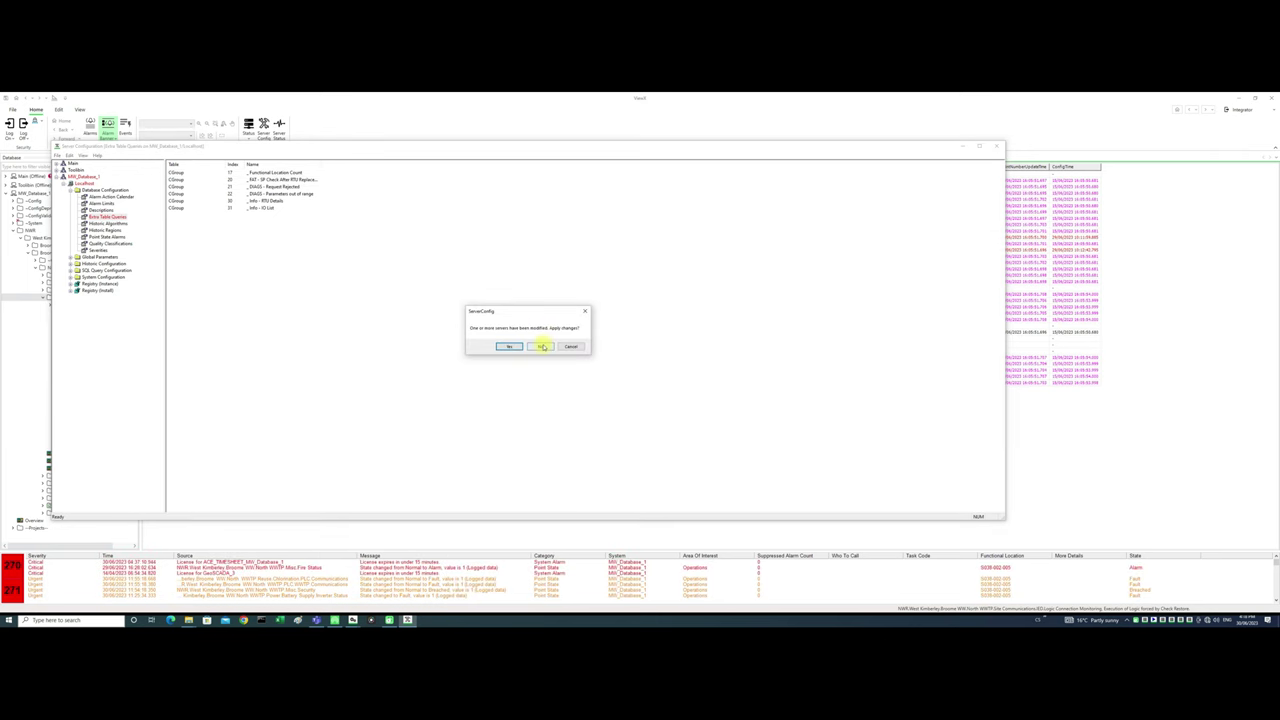
{"action": "left_click", "coordinate": [540, 346]}
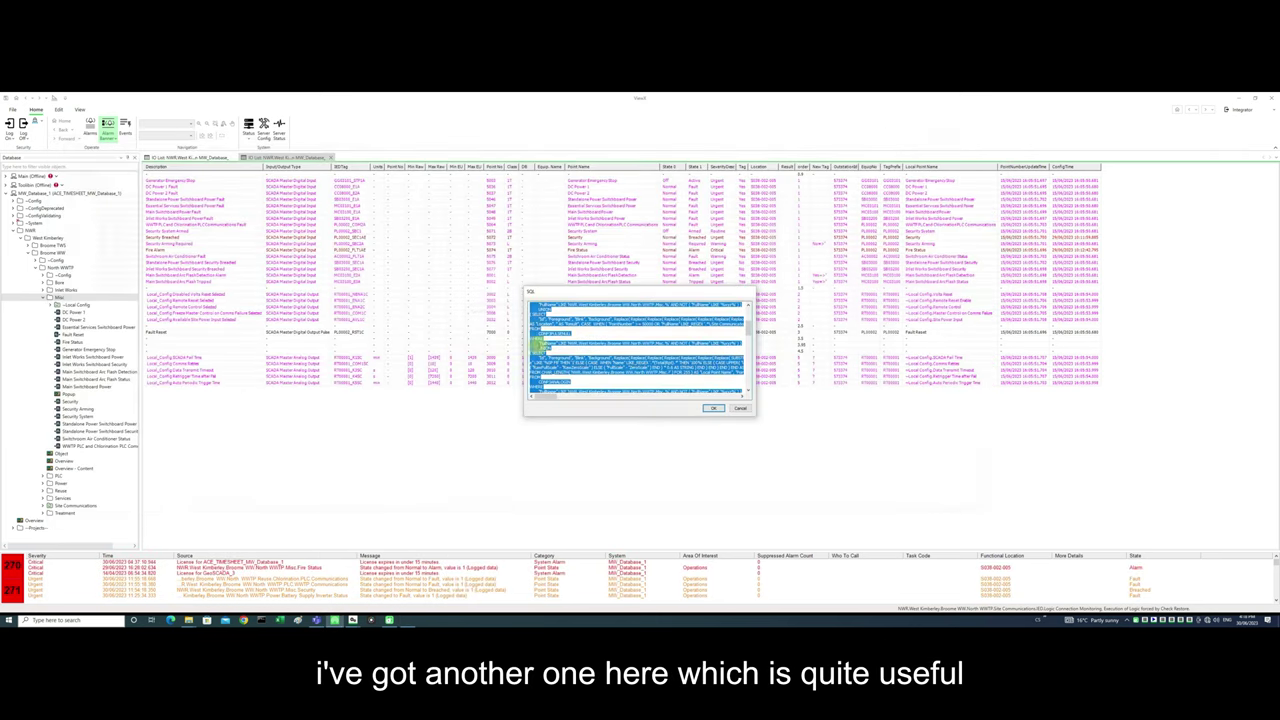
Step: Run the FAT - SP Check After RTU Replacement query on the Broome WW group
{"action": "left_click", "coordinate": [743, 409]}
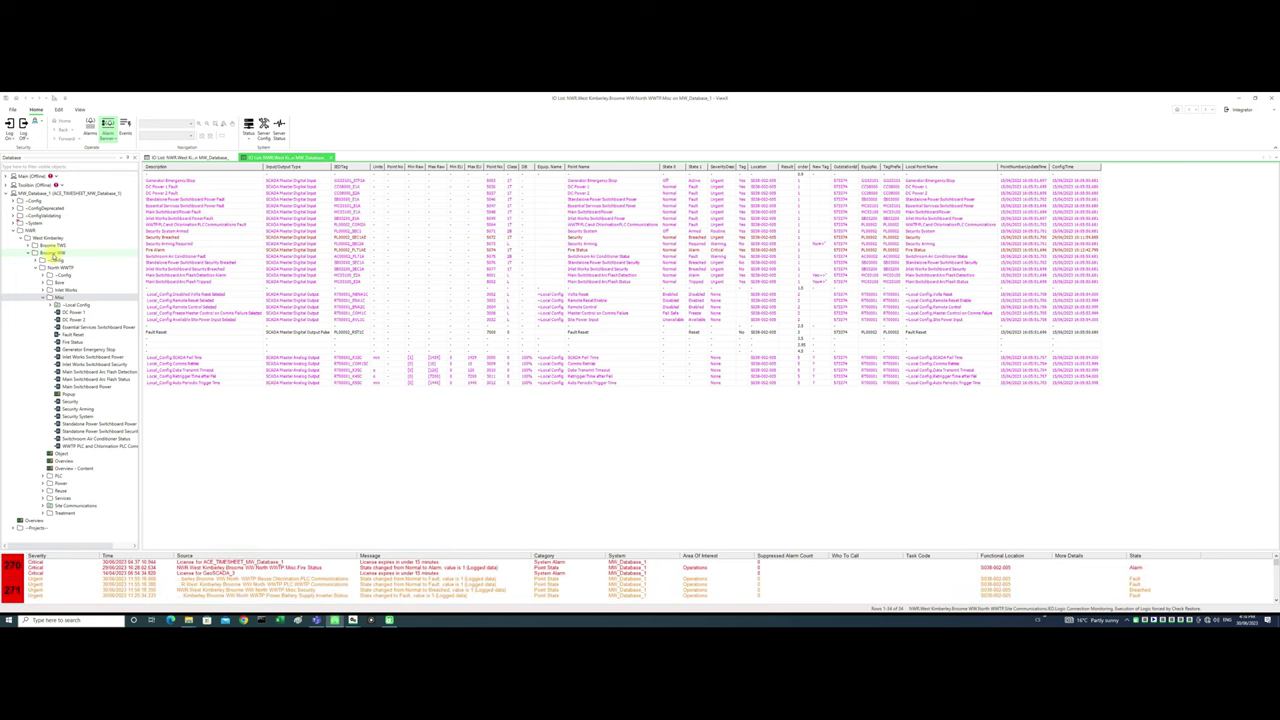
{"action": "right_click", "coordinate": [50, 253]}
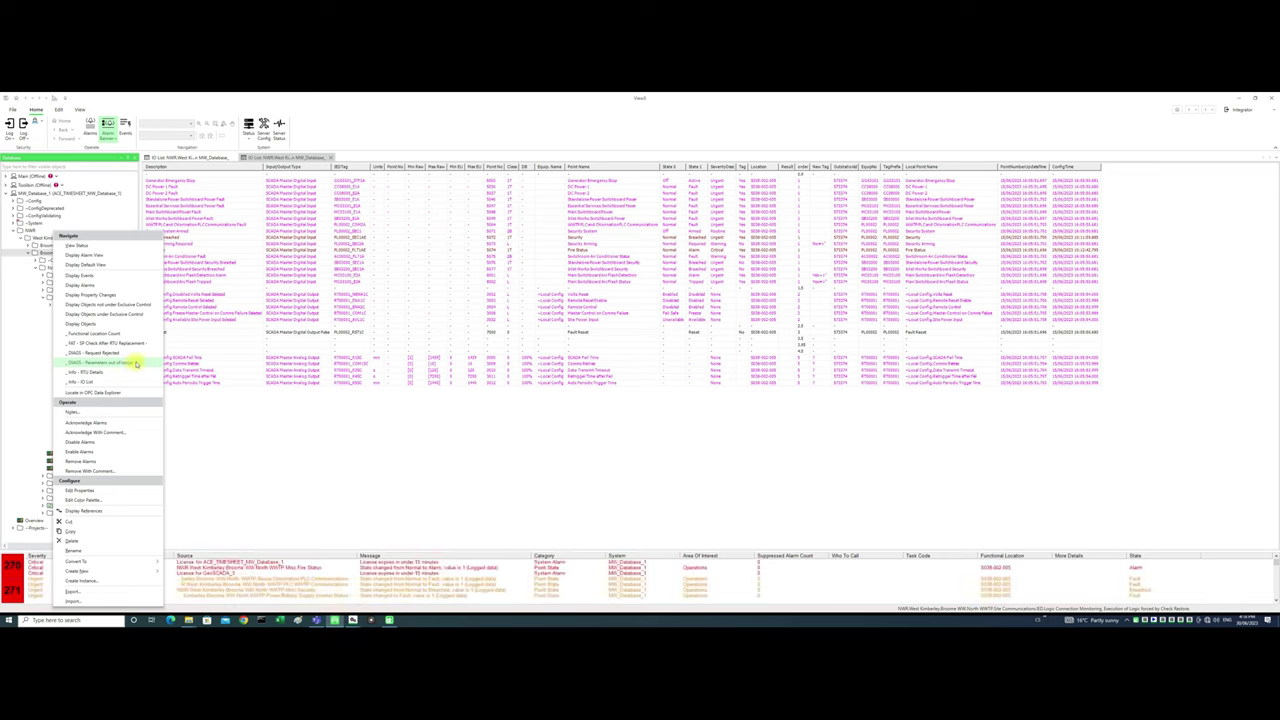
{"action": "left_click", "coordinate": [134, 343]}
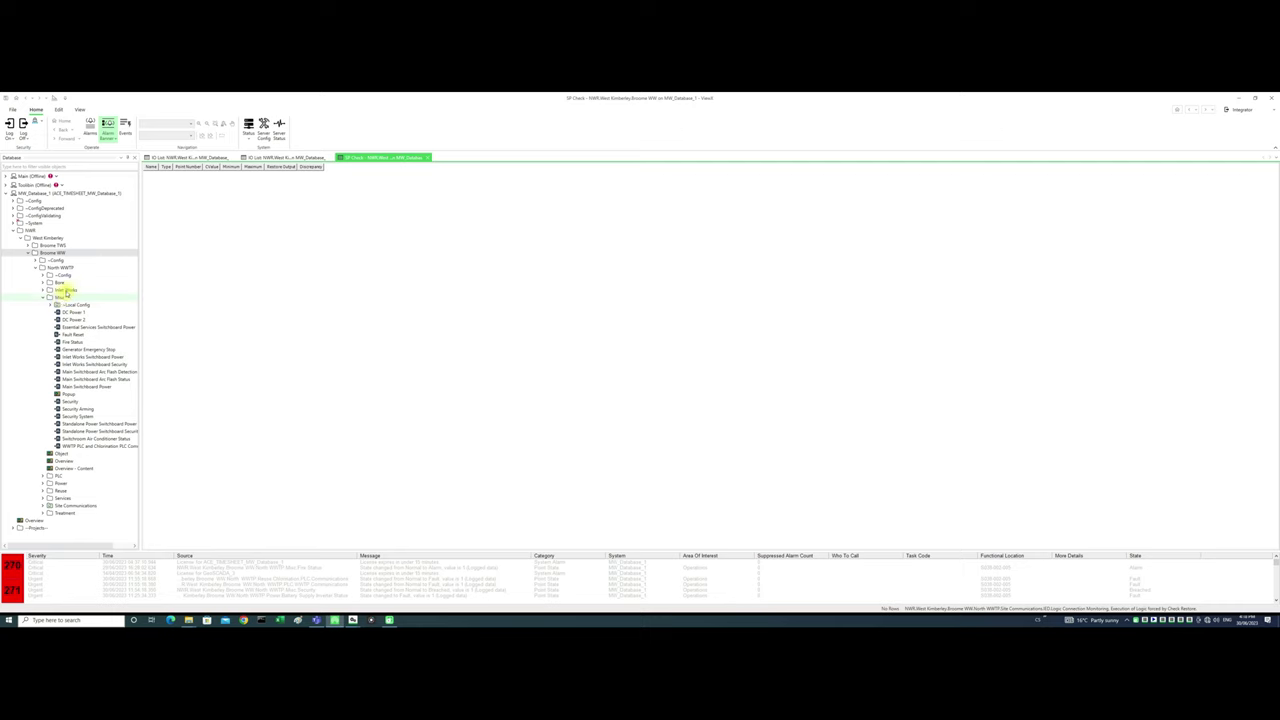
{"action": "right_click", "coordinate": [65, 268]}
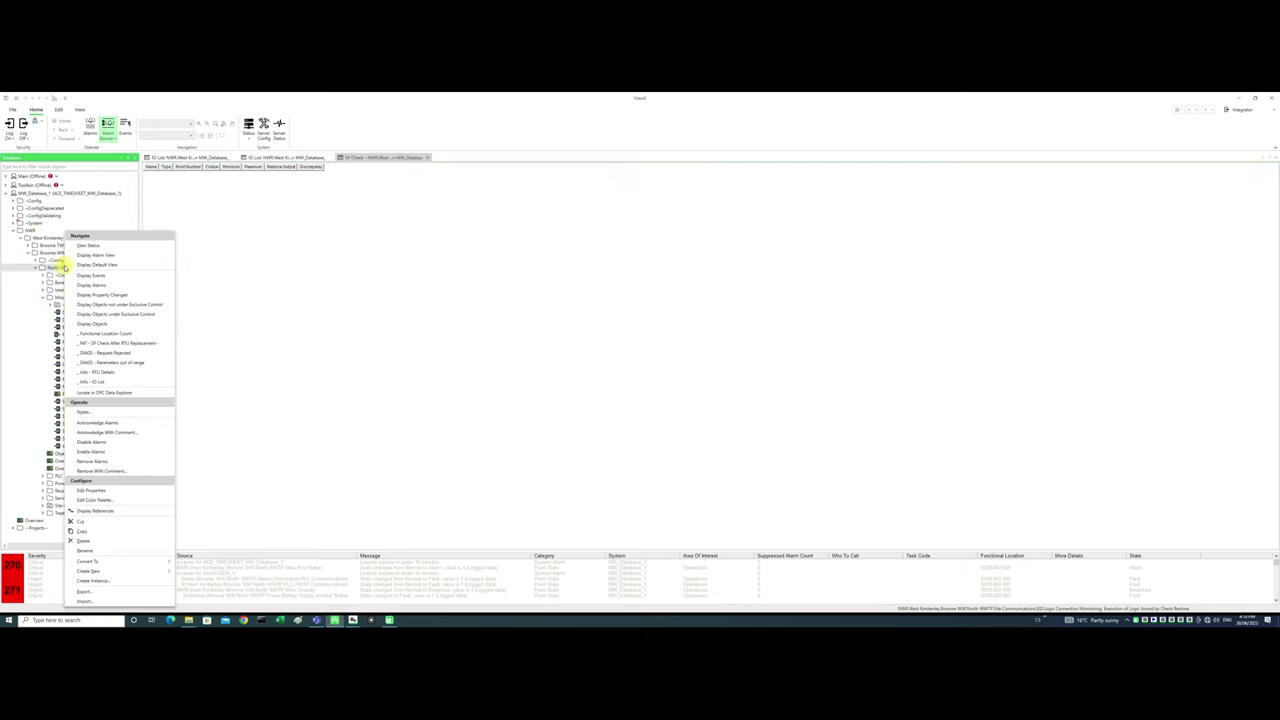
Step: Run the SP Check query on North WWTP, then expand Broome TWS in the Database tree
{"action": "left_click", "coordinate": [126, 343]}
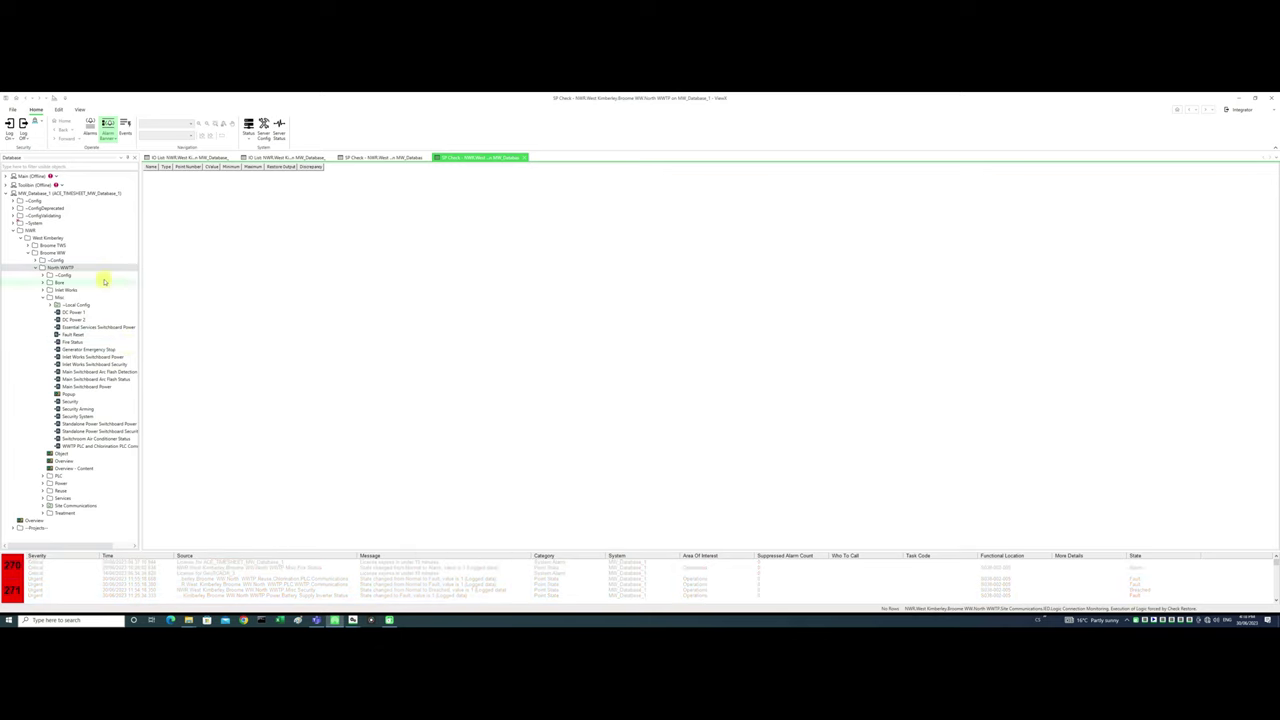
{"action": "double_click", "coordinate": [50, 245]}
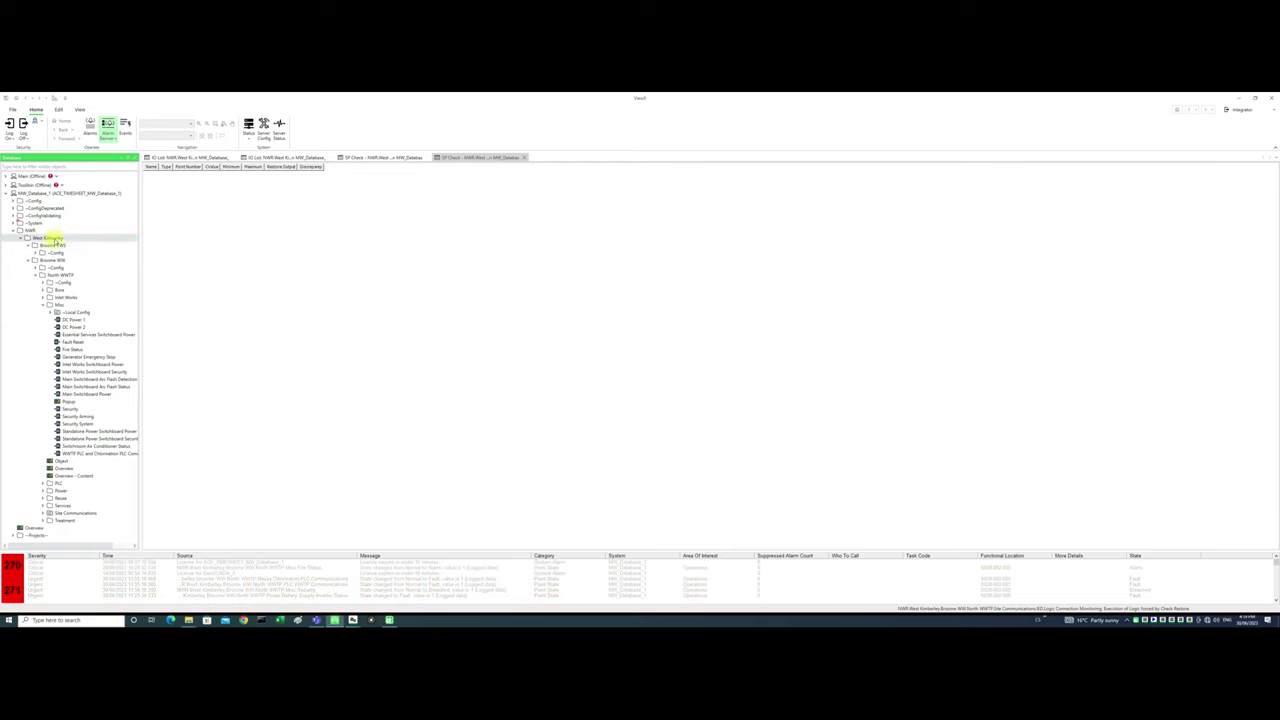
{"action": "right_click", "coordinate": [55, 238]}
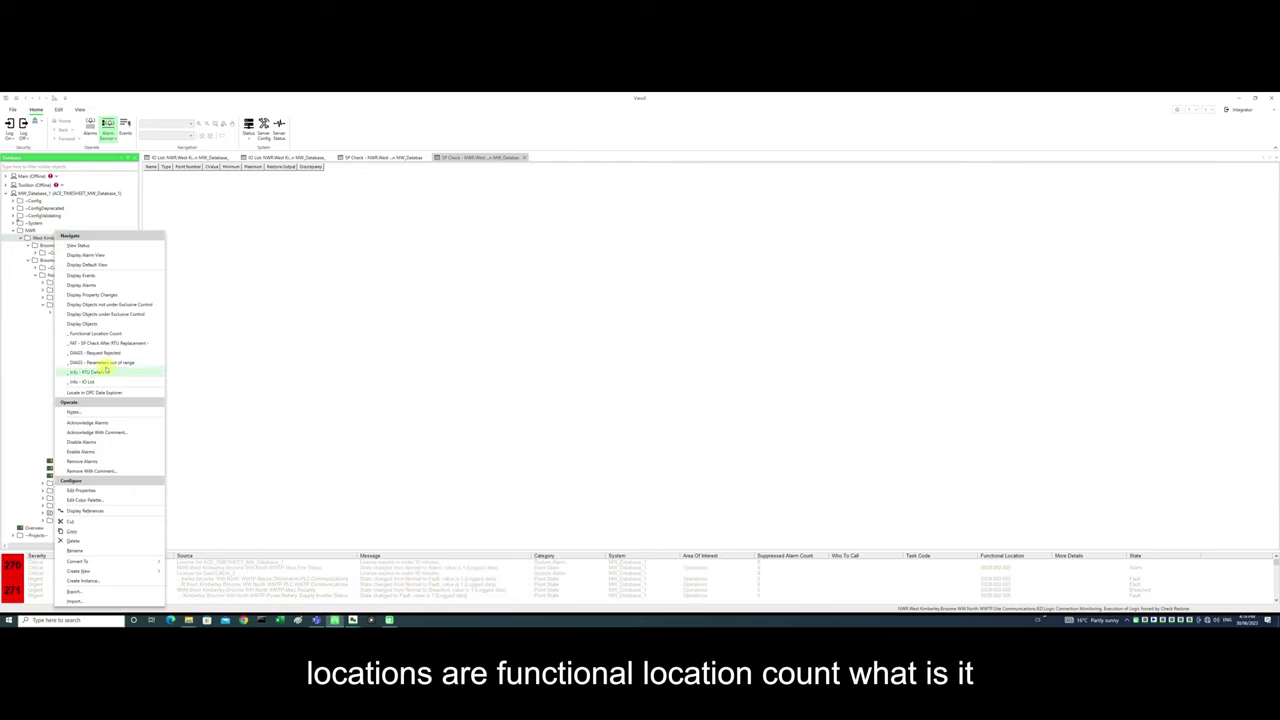
Step: Run Functional Location Count on West Kimberley and inspect the top result rows
{"action": "left_click", "coordinate": [104, 333]}
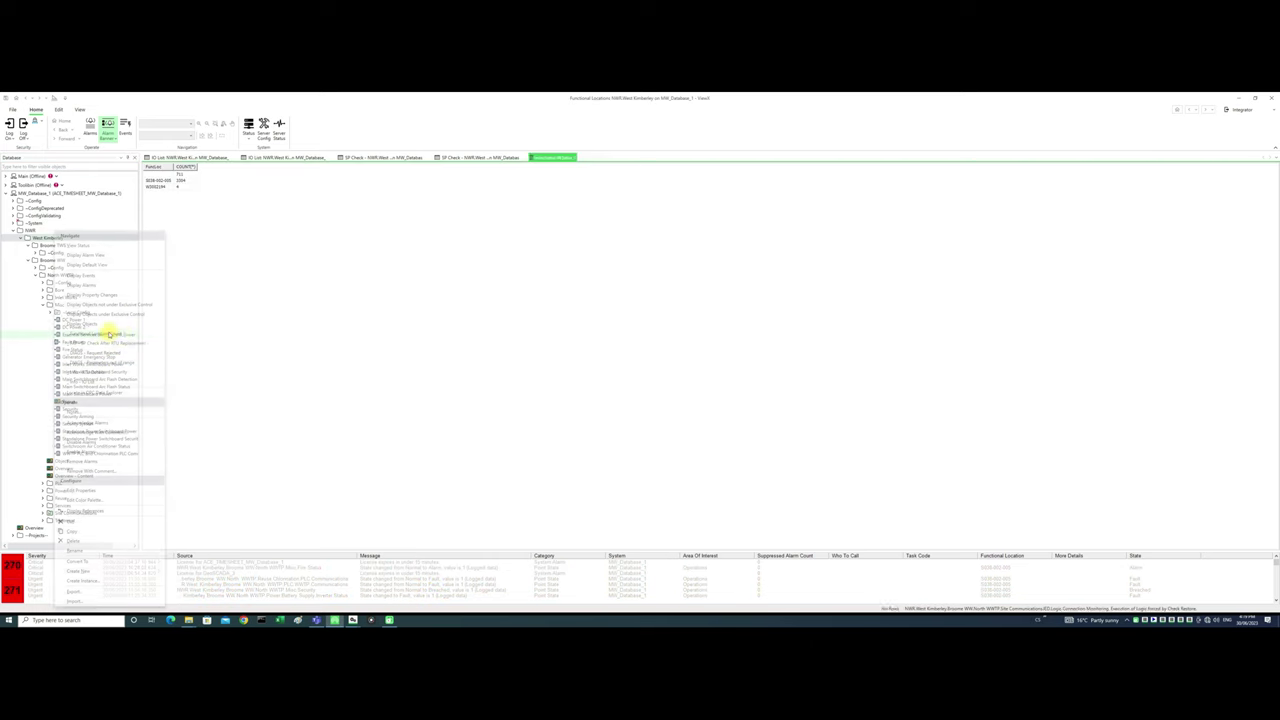
{"action": "left_click", "coordinate": [183, 187]}
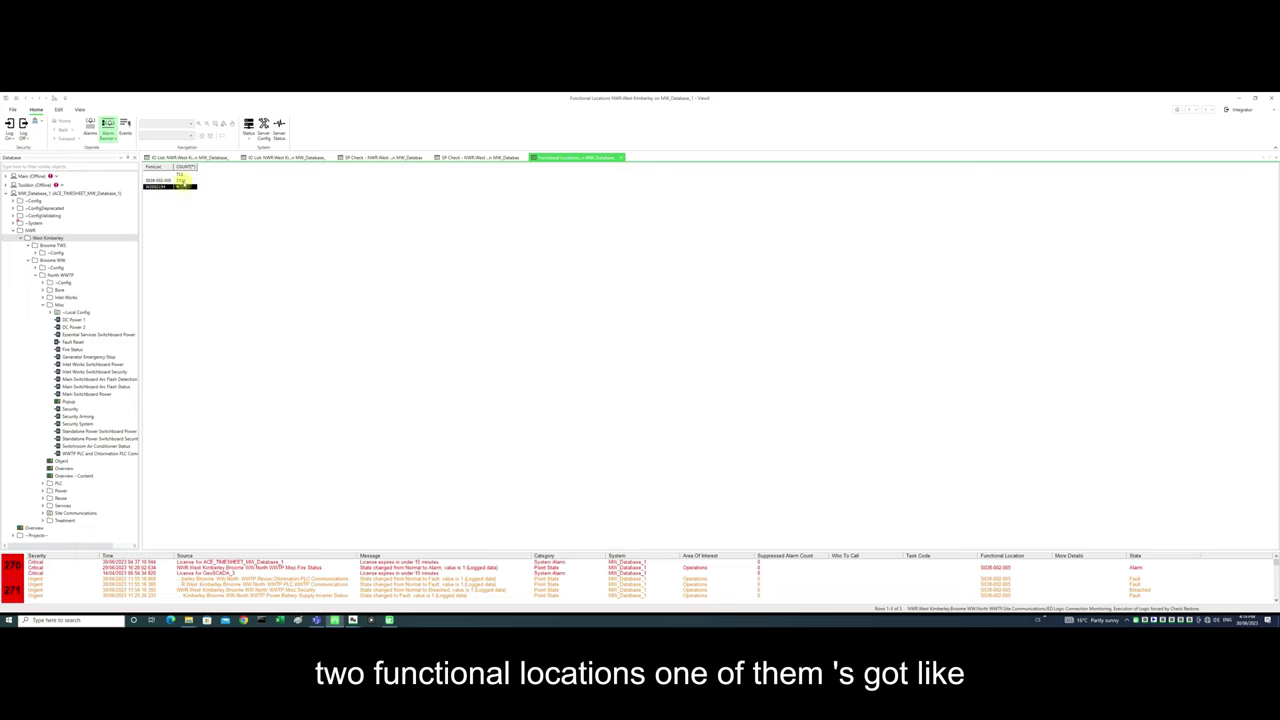
{"action": "left_click", "coordinate": [181, 180]}
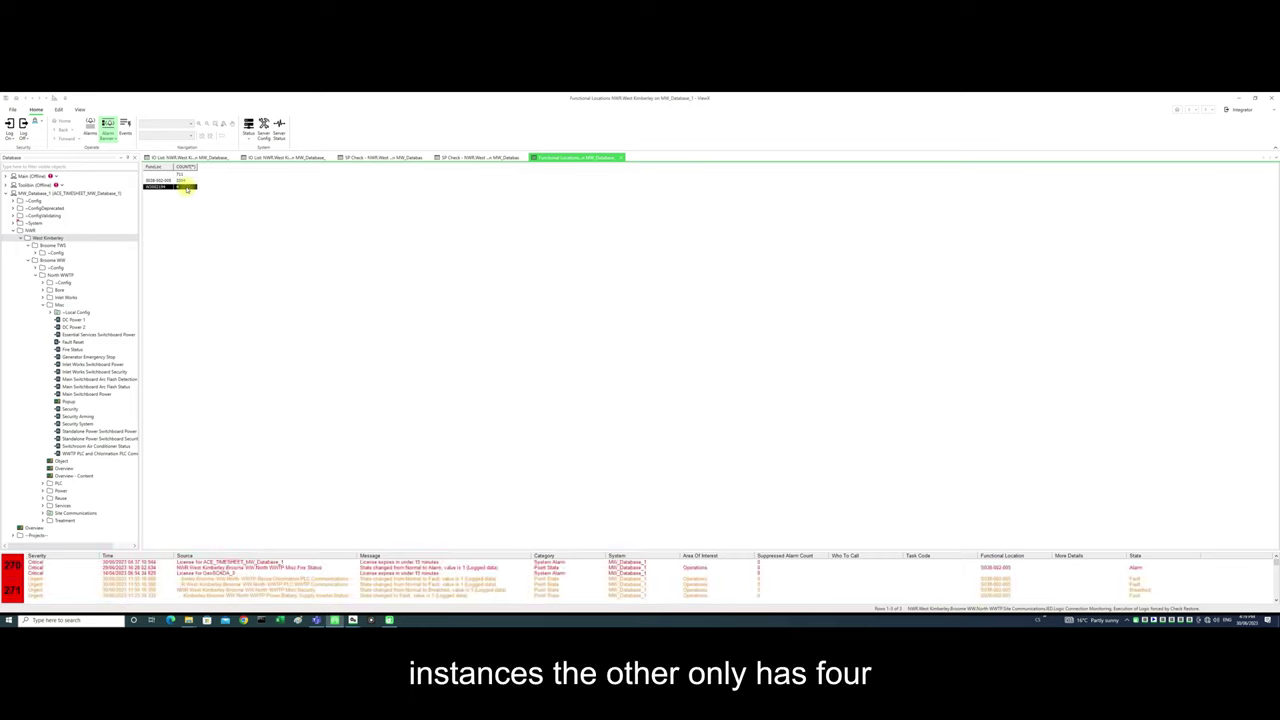
{"action": "left_click", "coordinate": [185, 177]}
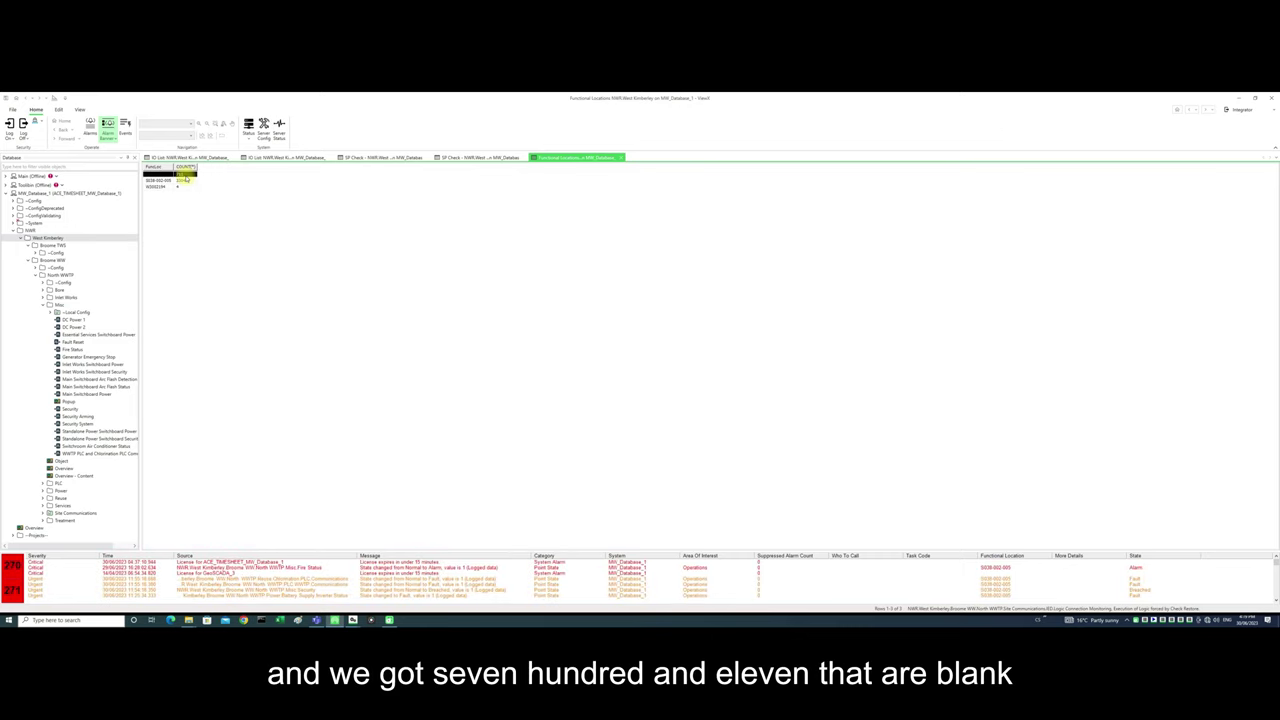